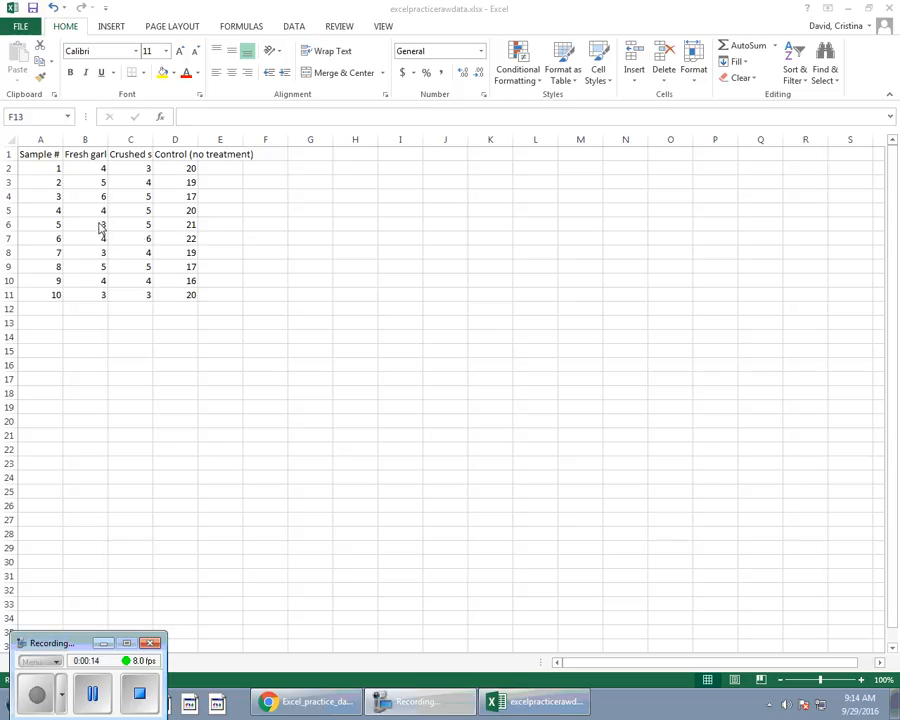
Try fitting column C to its Crushed sprouted leaf header, and narrow the column back
{"action": "left_click", "coordinate": [141, 156]}
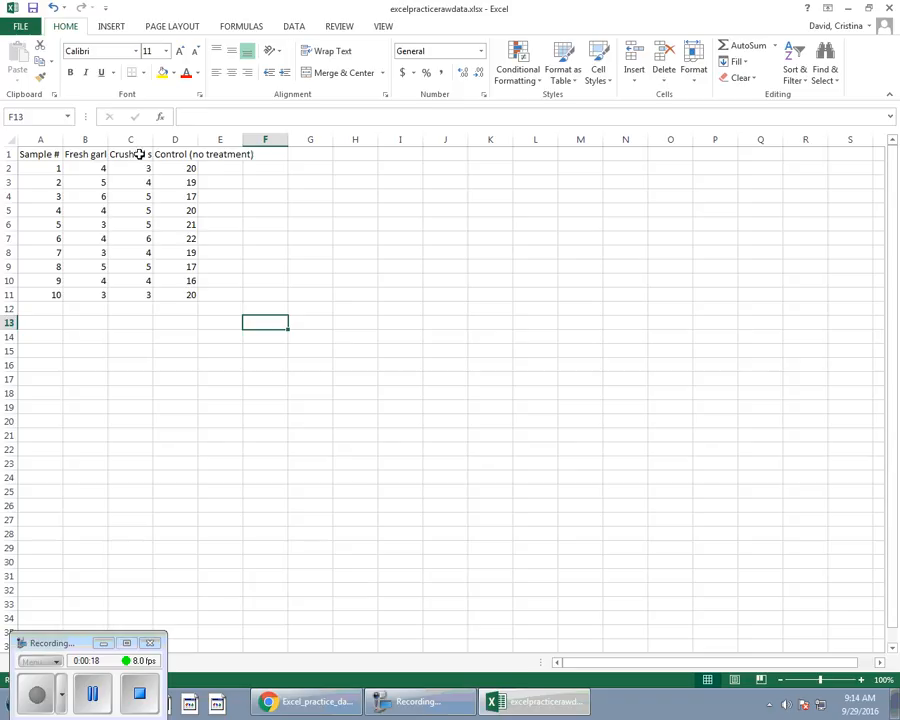
{"action": "left_click", "coordinate": [135, 156]}
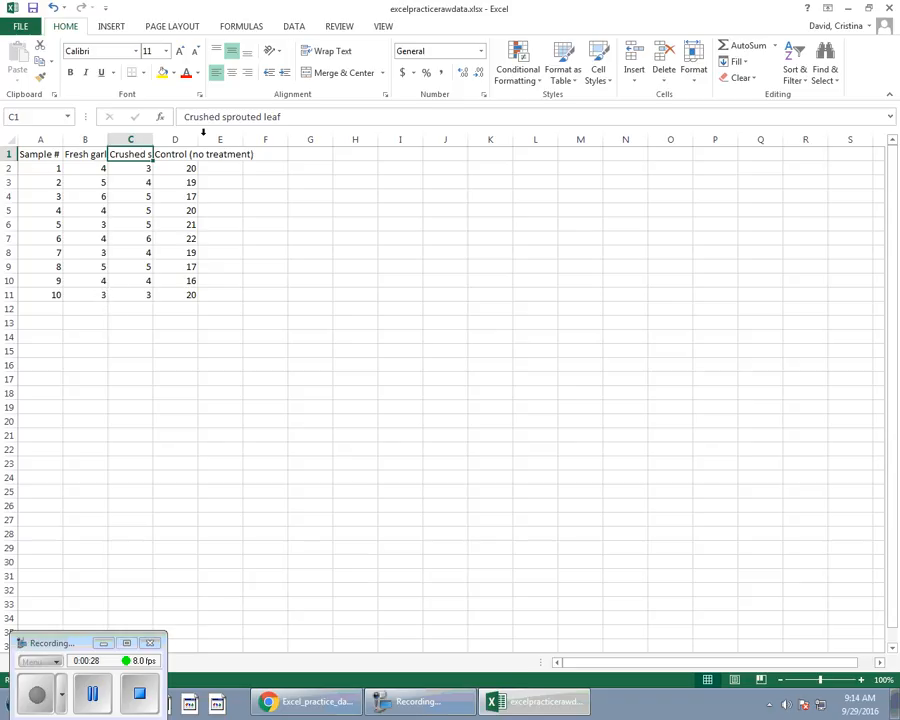
{"action": "left_click", "coordinate": [99, 153]}
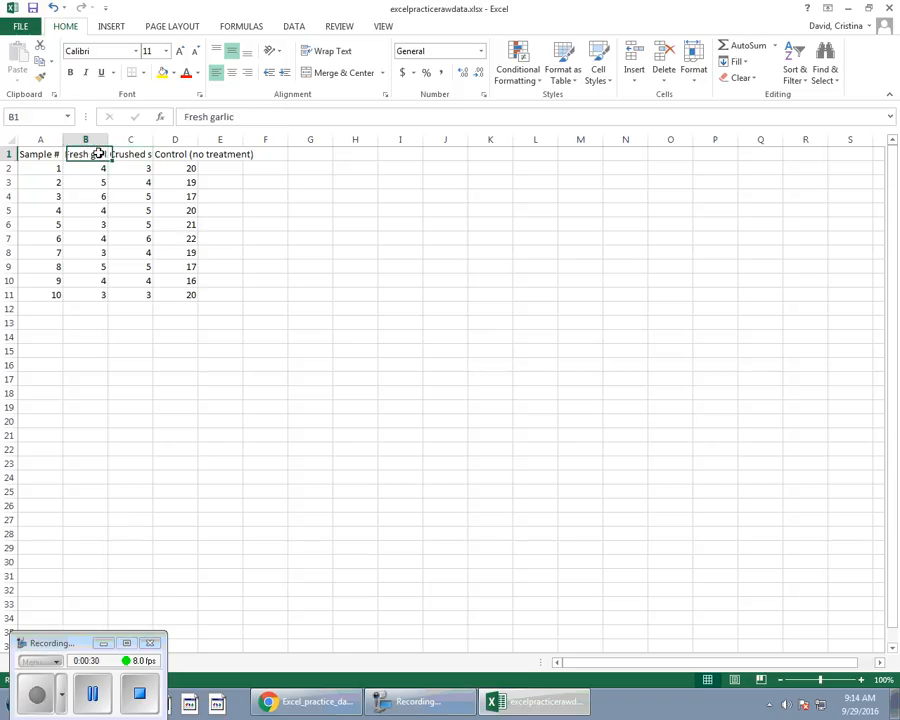
{"action": "left_click", "coordinate": [138, 154]}
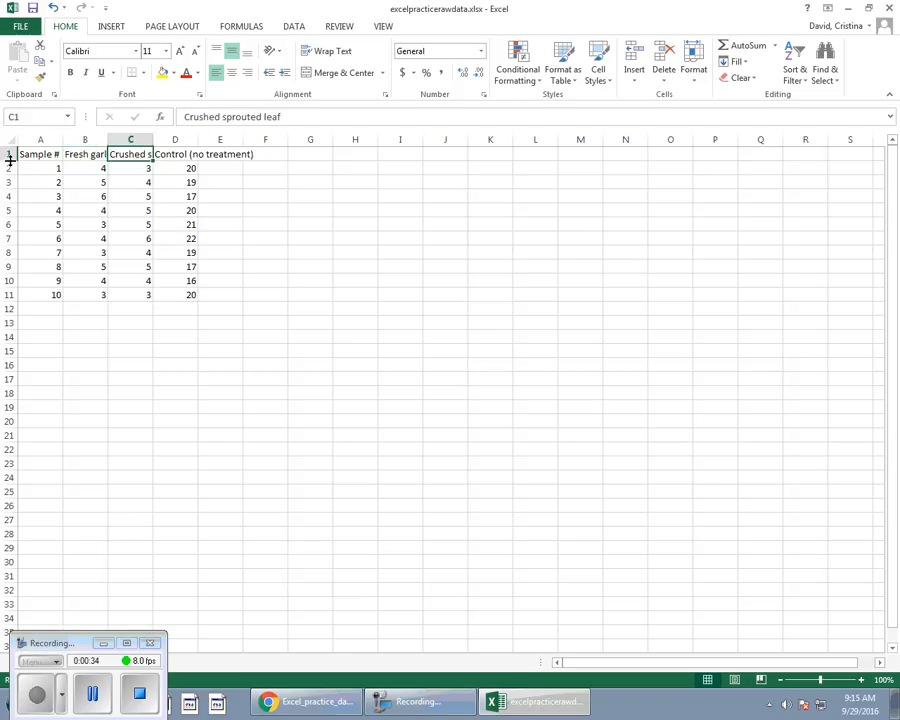
{"action": "left_click_drag", "start_coordinate": [108, 140], "coordinate": [150, 141]}
{"action": "double_click", "coordinate": [150, 140]}
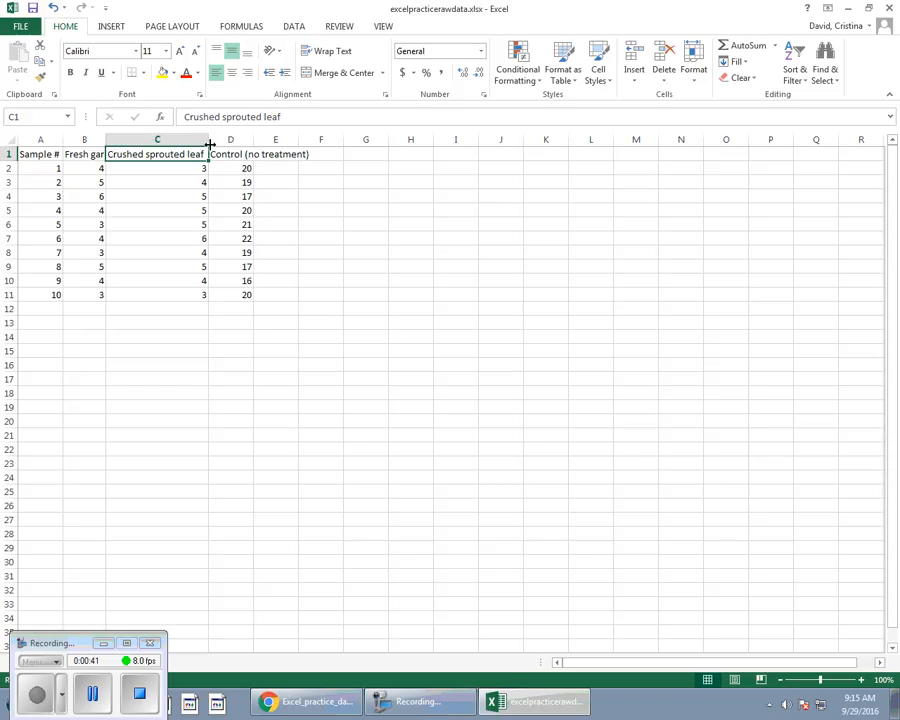
{"action": "left_click_drag", "start_coordinate": [210, 145], "coordinate": [150, 143]}
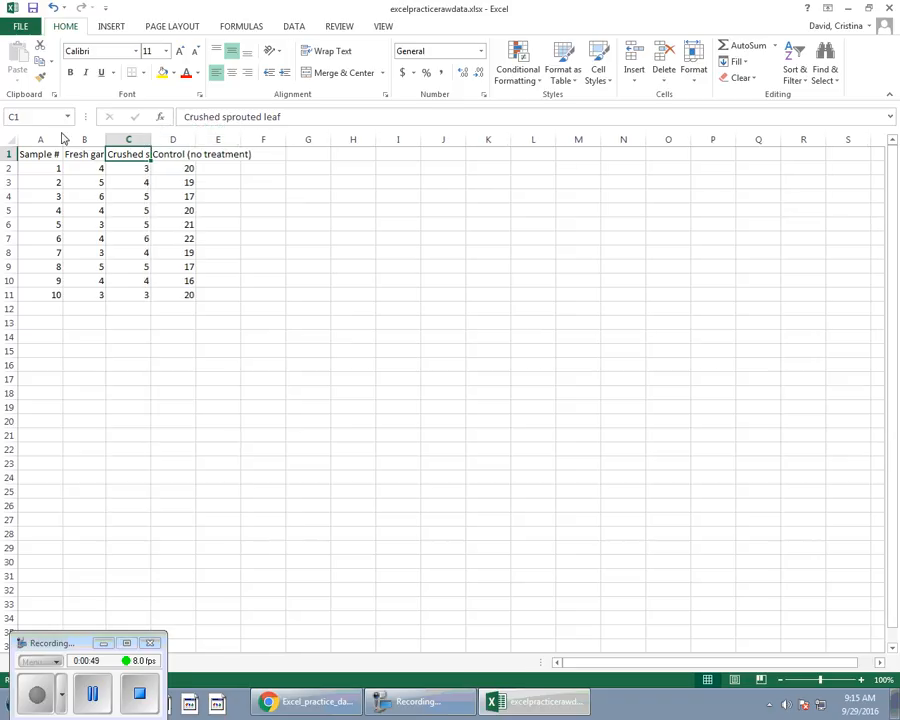
Increase the height of row 1 and wrap the header text in A1:D1 so the long headers break onto several lines
{"action": "left_click_drag", "start_coordinate": [12, 159], "coordinate": [12, 186]}
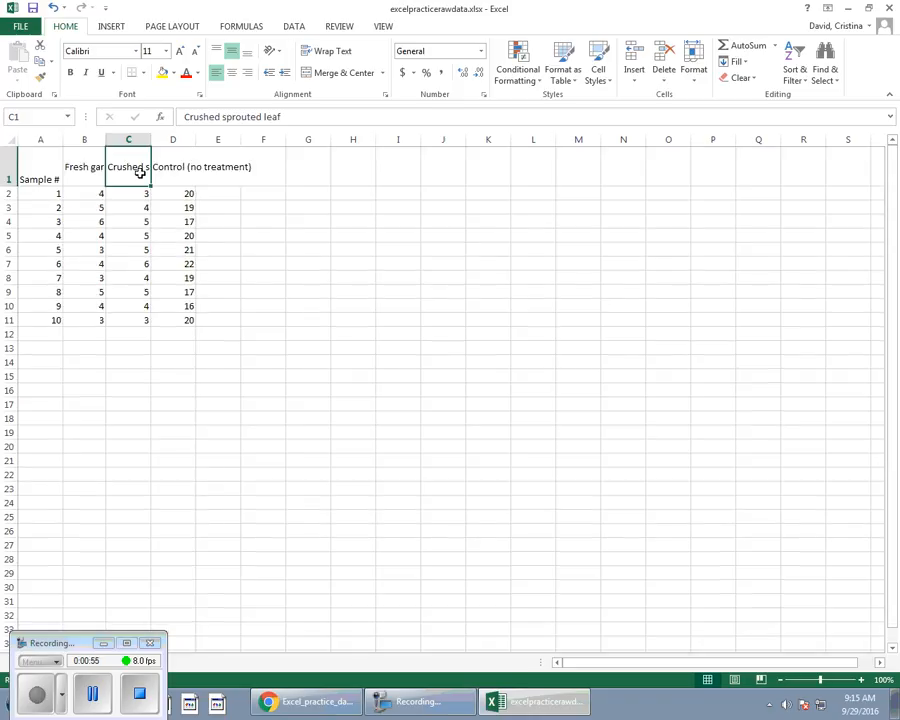
{"action": "left_click", "coordinate": [85, 170]}
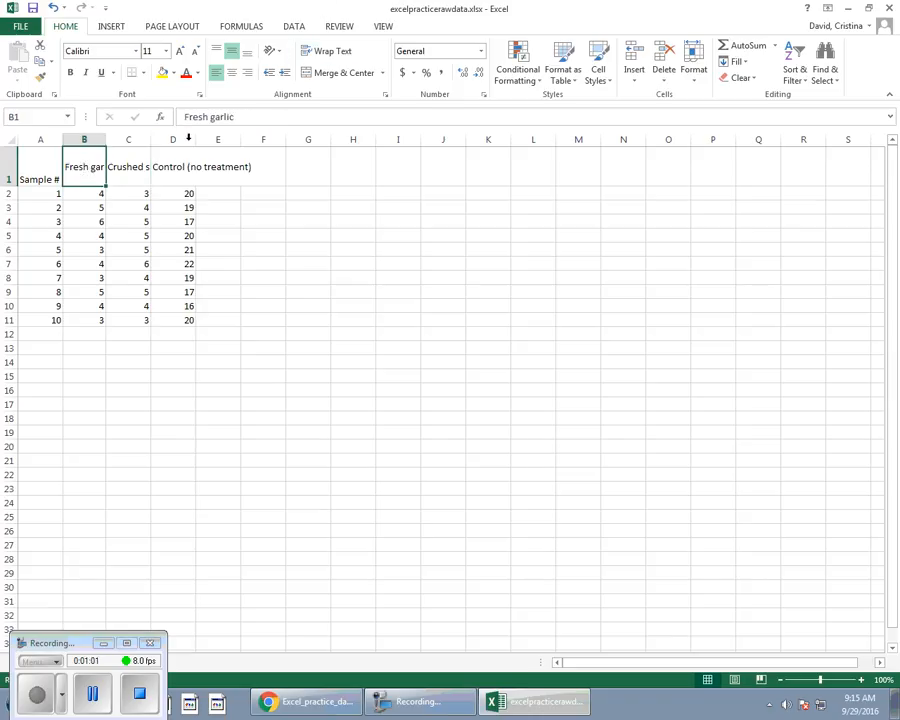
{"action": "left_click", "coordinate": [329, 55]}
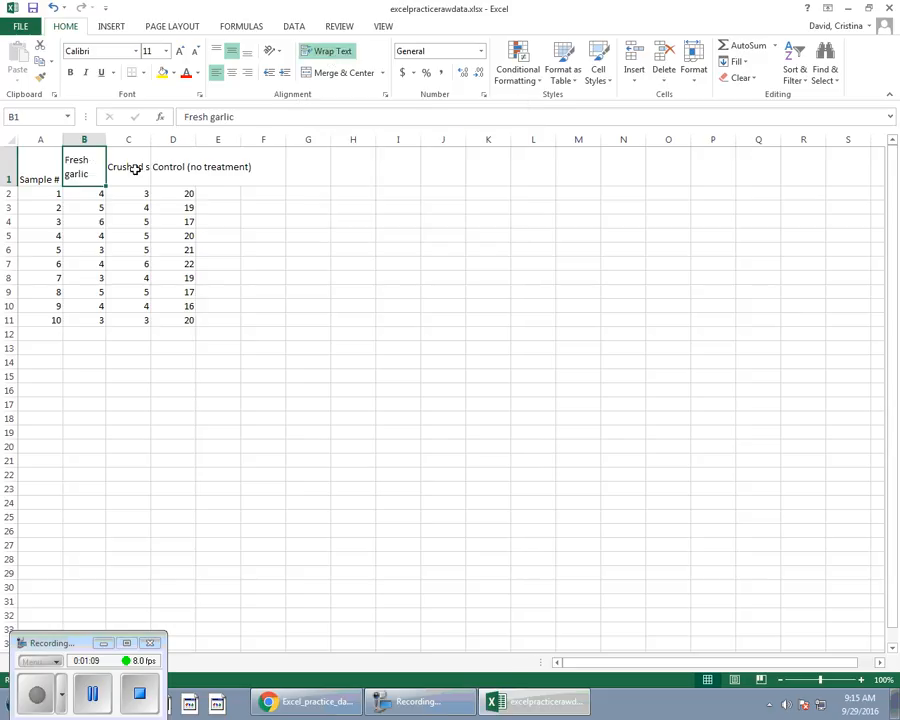
{"action": "left_click_drag", "start_coordinate": [36, 178], "coordinate": [189, 163]}
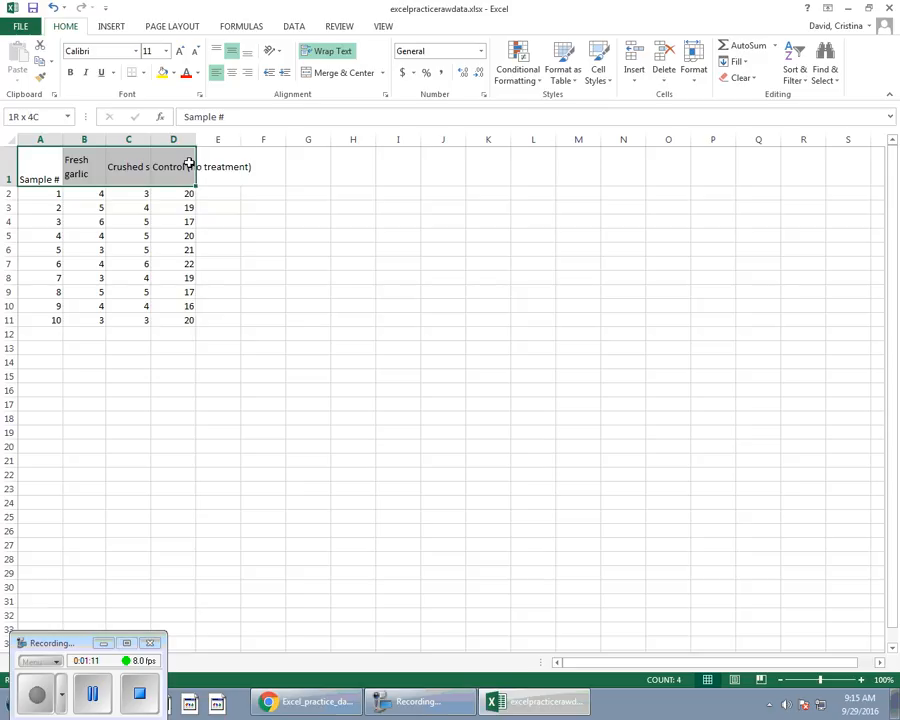
{"action": "left_click", "coordinate": [328, 52]}
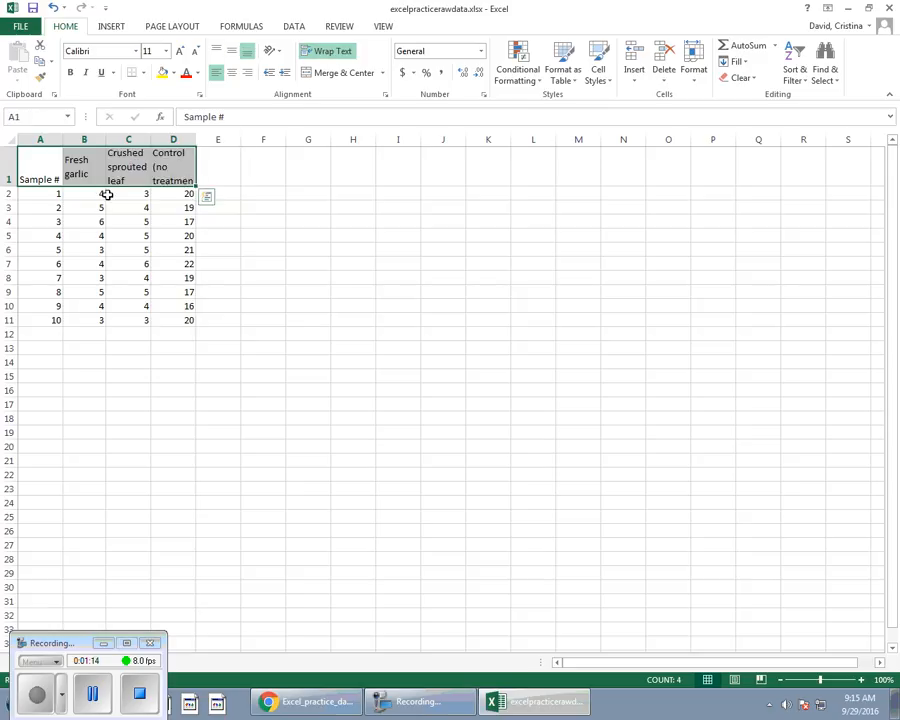
{"action": "left_click_drag", "start_coordinate": [9, 185], "coordinate": [9, 201]}
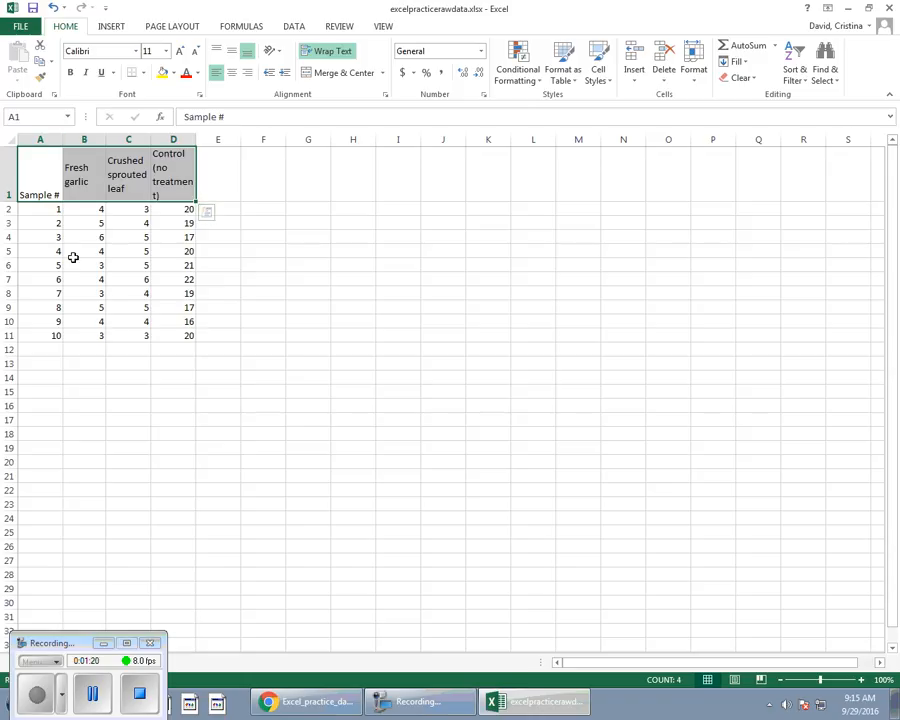
Set the width of columns A through D to 15
{"action": "left_click", "coordinate": [120, 389]}
{"action": "left_click_drag", "start_coordinate": [38, 137], "coordinate": [168, 137]}
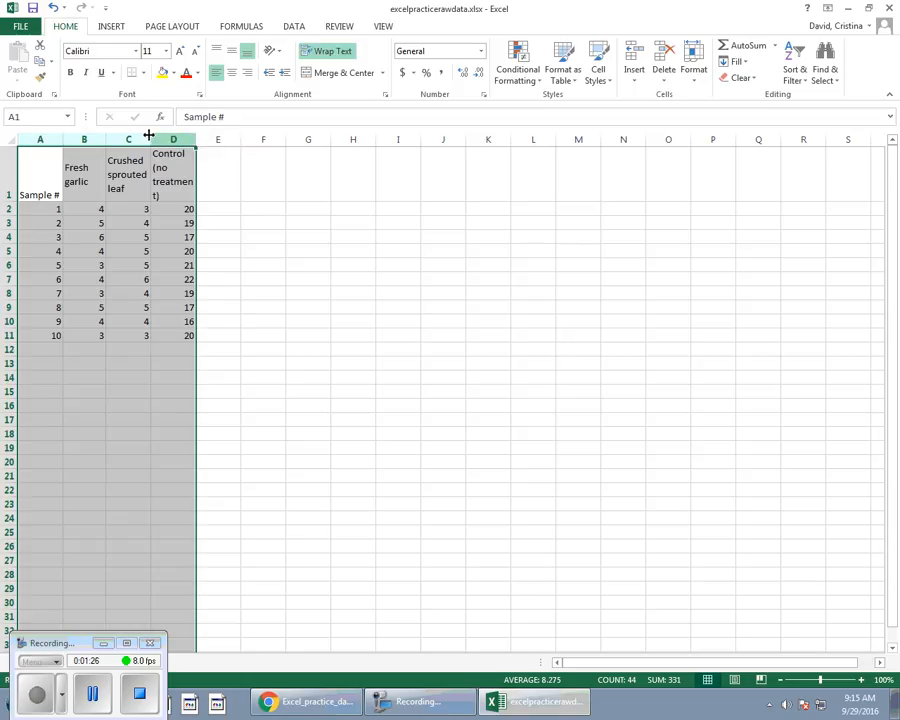
{"action": "left_click", "coordinate": [38, 137]}
{"action": "left_click_drag", "start_coordinate": [80, 137], "coordinate": [175, 139]}
{"action": "right_click", "coordinate": [130, 141]}
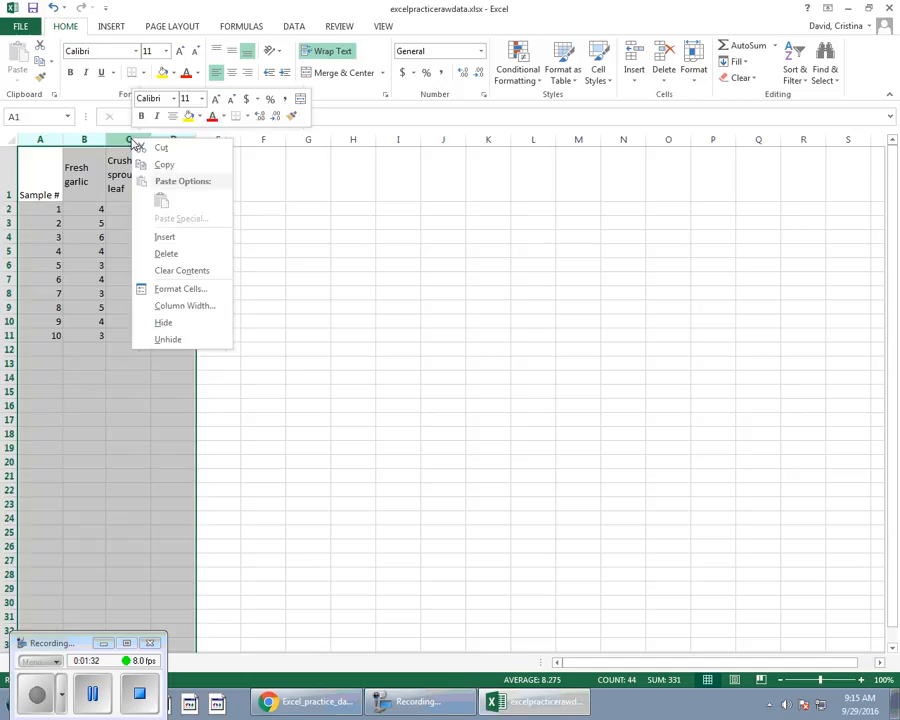
{"action": "left_click", "coordinate": [173, 308]}
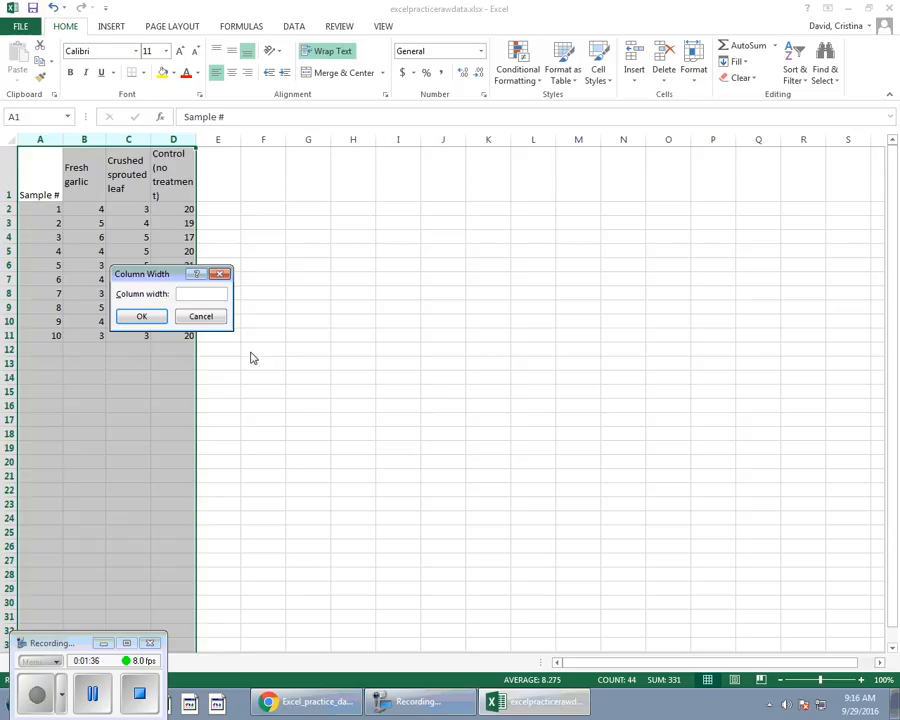
{"action": "key", "text": "Return"}
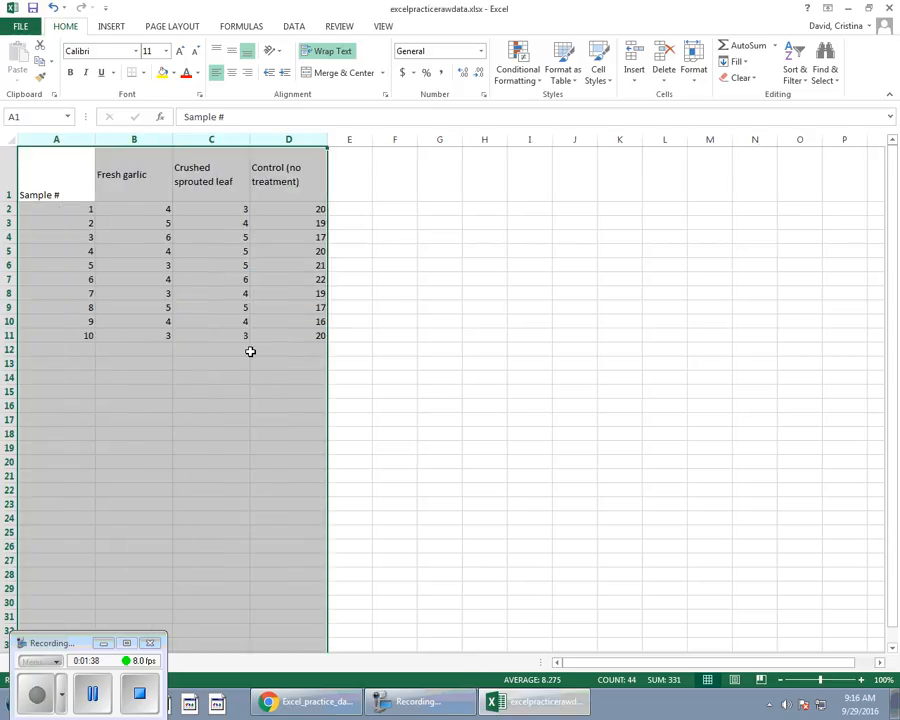
Reduce the uniform width of columns A through D, keeping the longer headers on two lines
{"action": "right_click", "coordinate": [164, 134]}
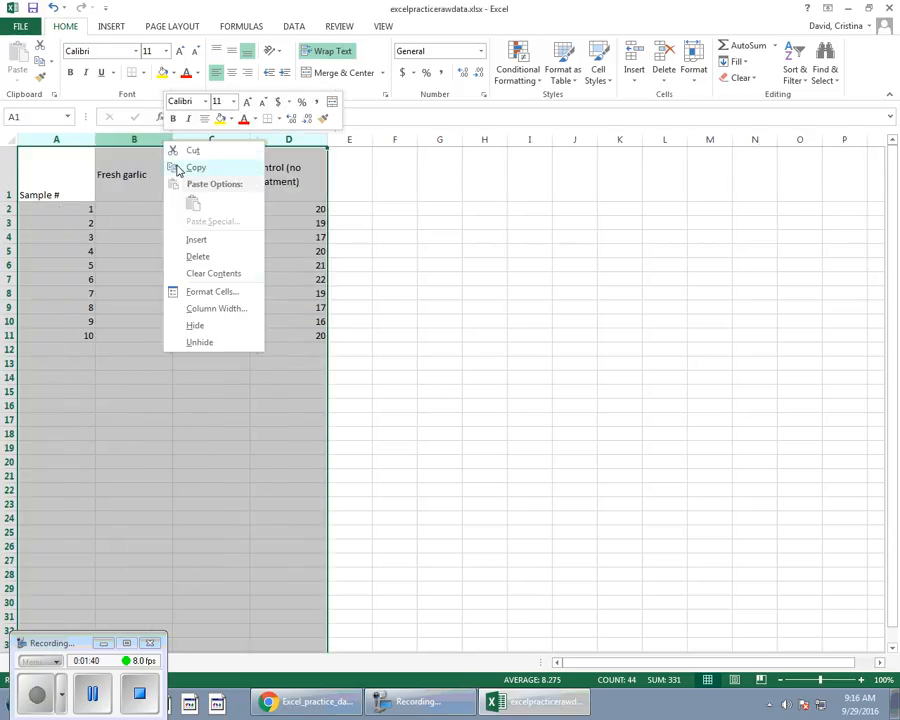
{"action": "left_click", "coordinate": [214, 306]}
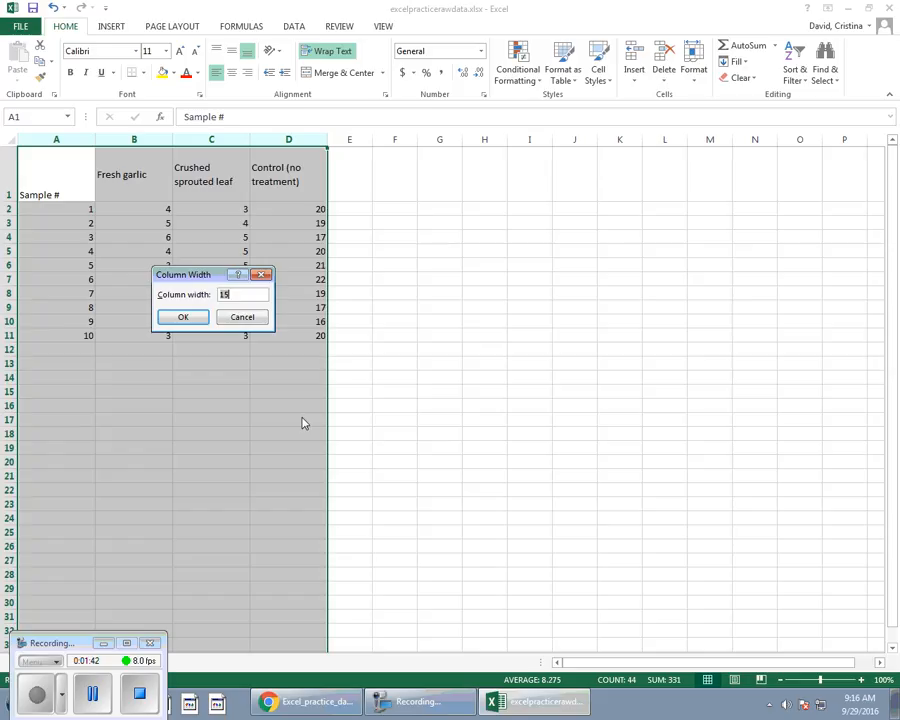
{"action": "key", "text": "Return"}
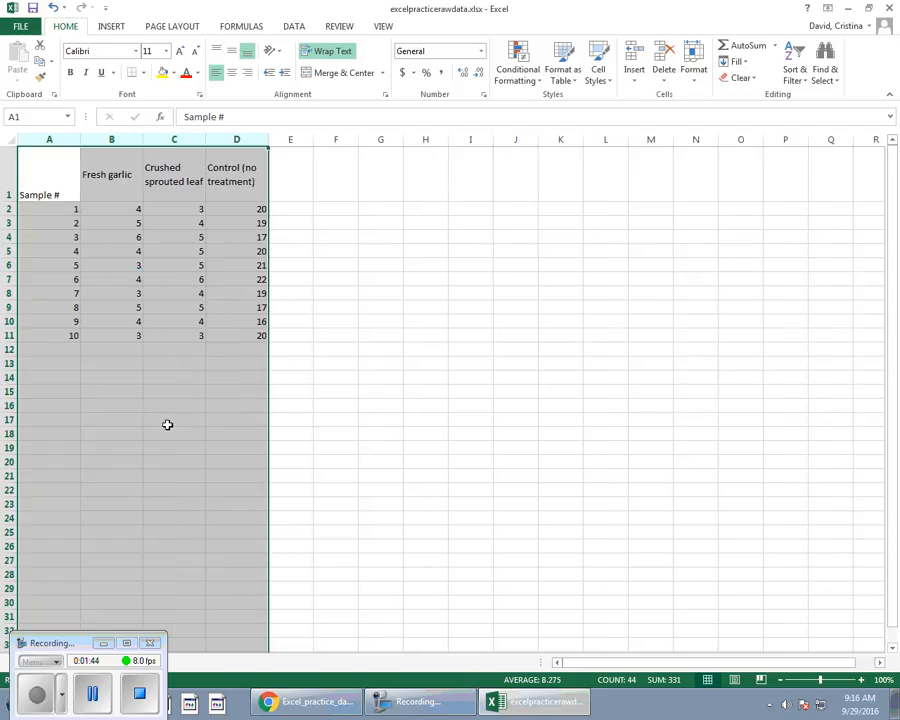
{"action": "left_click", "coordinate": [118, 377]}
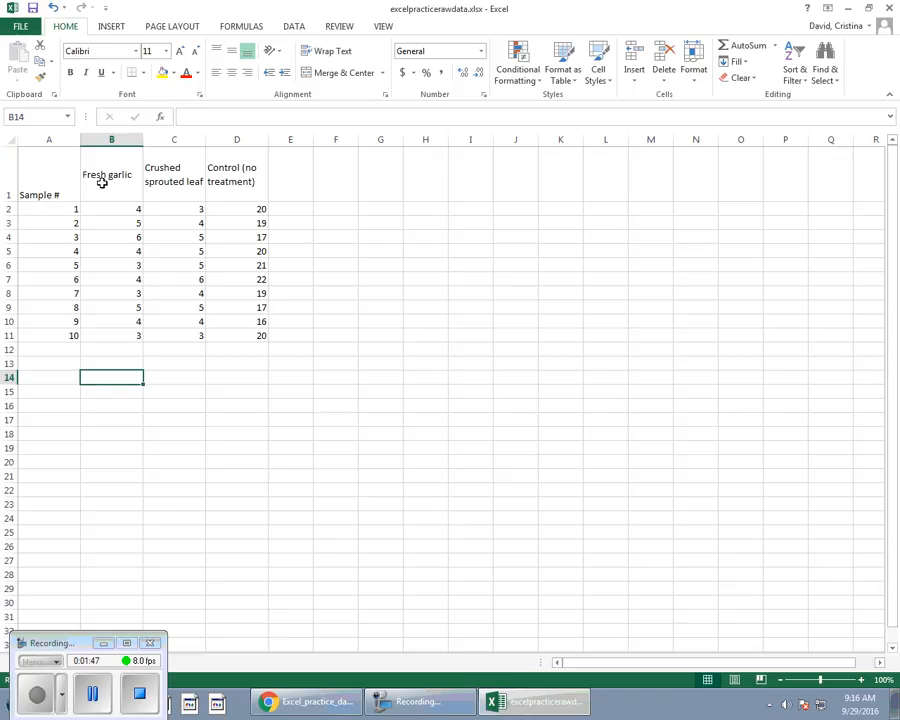
Center the headers in A1:D1 horizontally and vertically, and make them bold
{"action": "left_click_drag", "start_coordinate": [54, 176], "coordinate": [240, 172]}
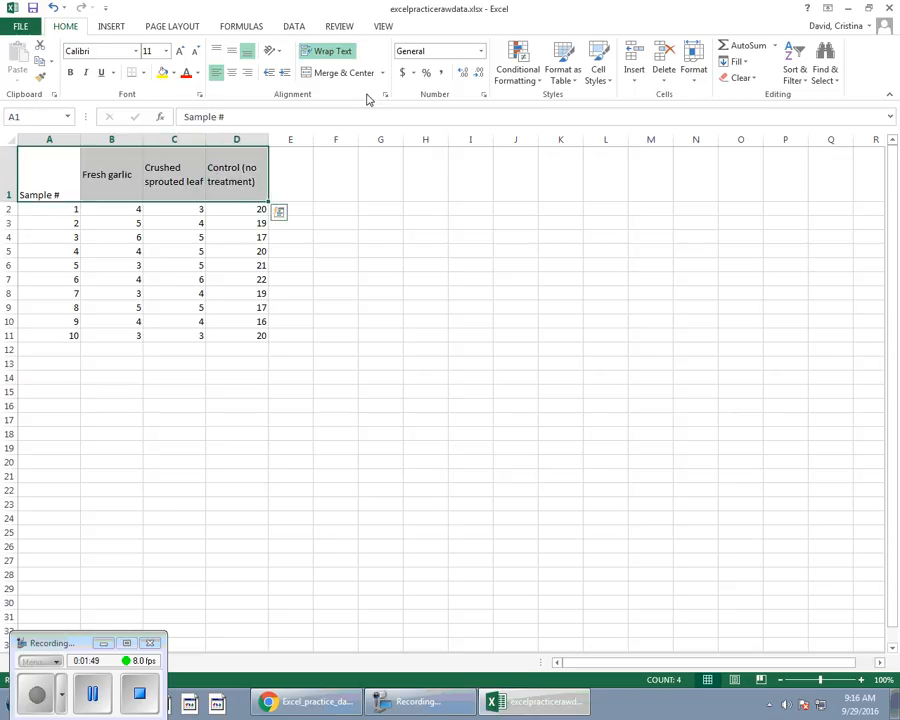
{"action": "left_click", "coordinate": [233, 76]}
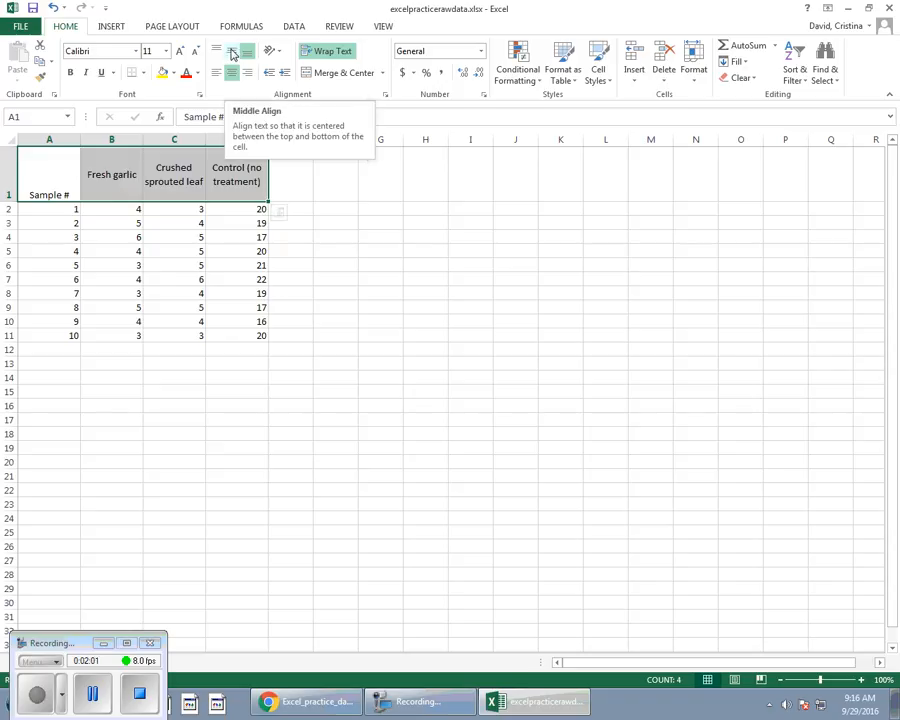
{"action": "left_click", "coordinate": [232, 53]}
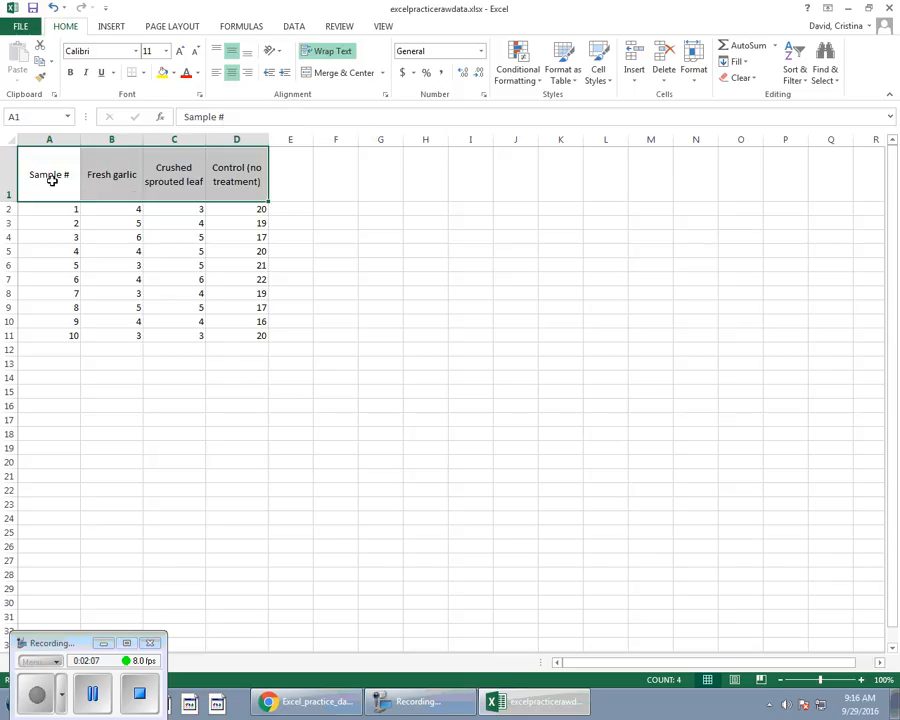
{"action": "left_click", "coordinate": [70, 74]}
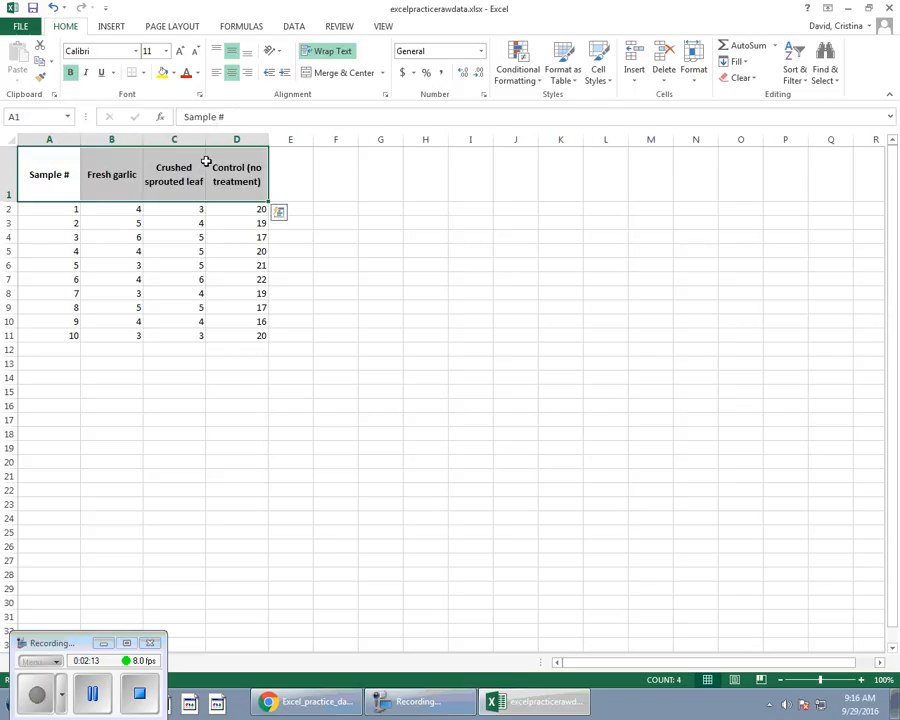
Append the unit and uncertainty "(mm +/- 1mm)" to the Fresh garlic header in B1
{"action": "double_click", "coordinate": [139, 174]}
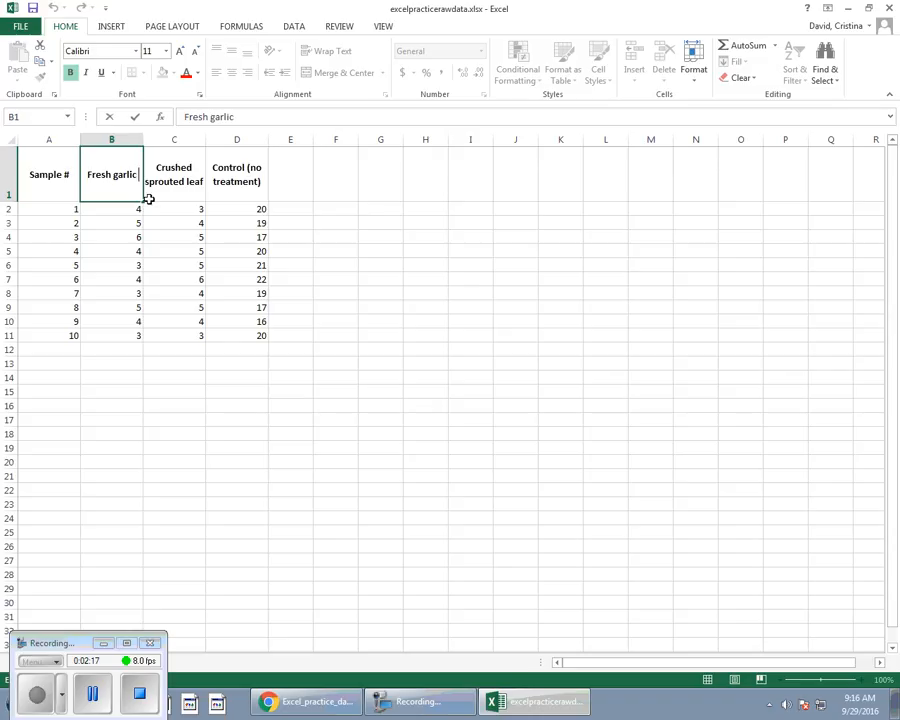
{"action": "type", "text": "("}
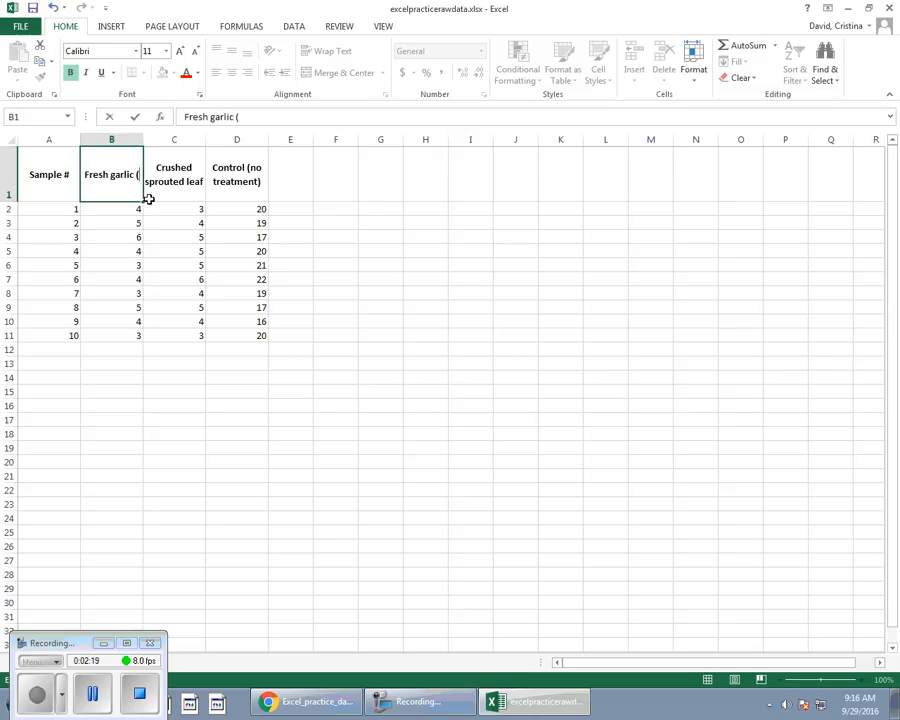
{"action": "type", "text": "mm"}
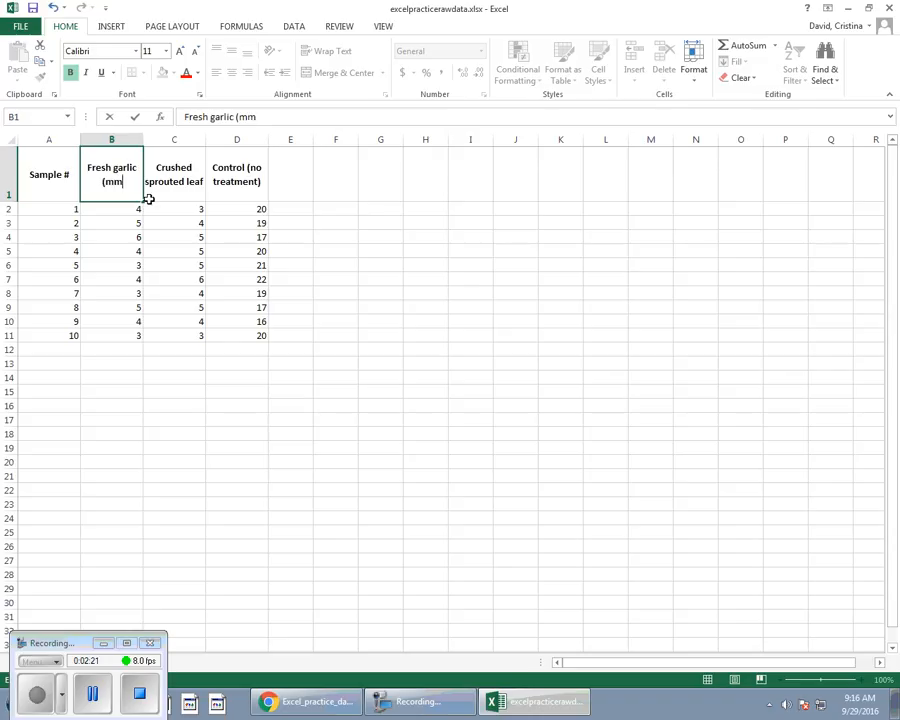
{"action": "type", "text": " +/- 1mm"}
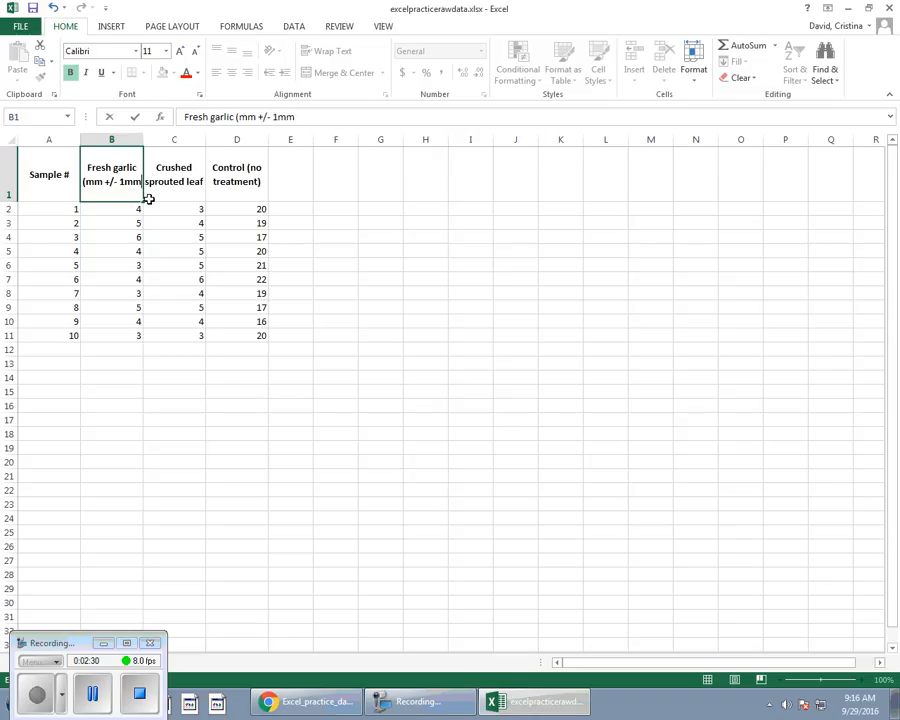
{"action": "type", "text": ")"}
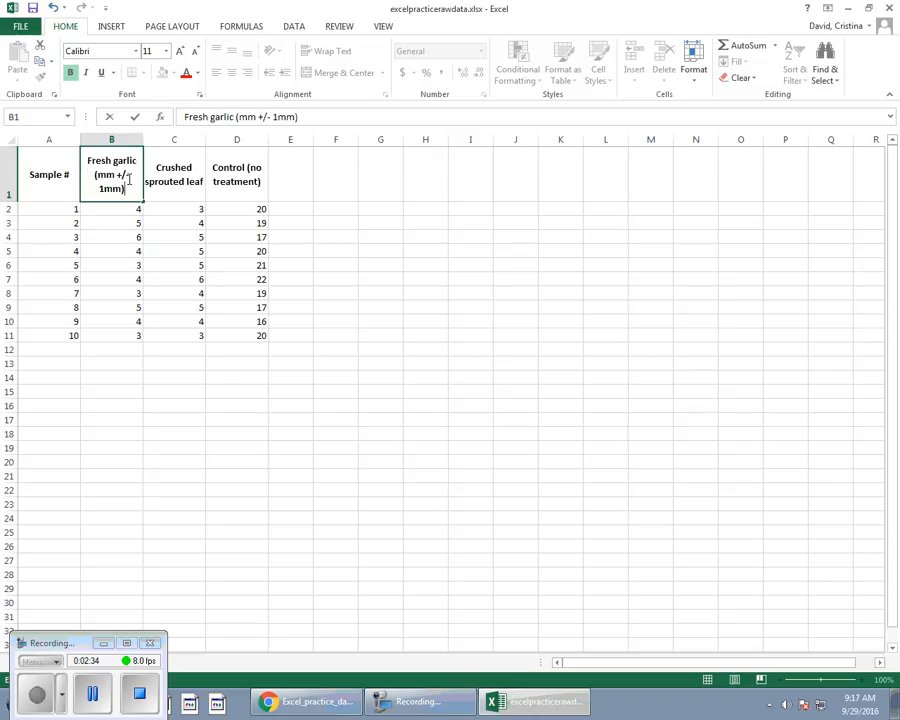
Replace "+/-" in the Fresh garlic header with the plus-minus sign ± so the unit reads (mm ± 1mm)
{"action": "key", "text": "BackSpace"}
{"action": "key", "text": "BackSpace"}
{"action": "key", "text": "BackSpace"}
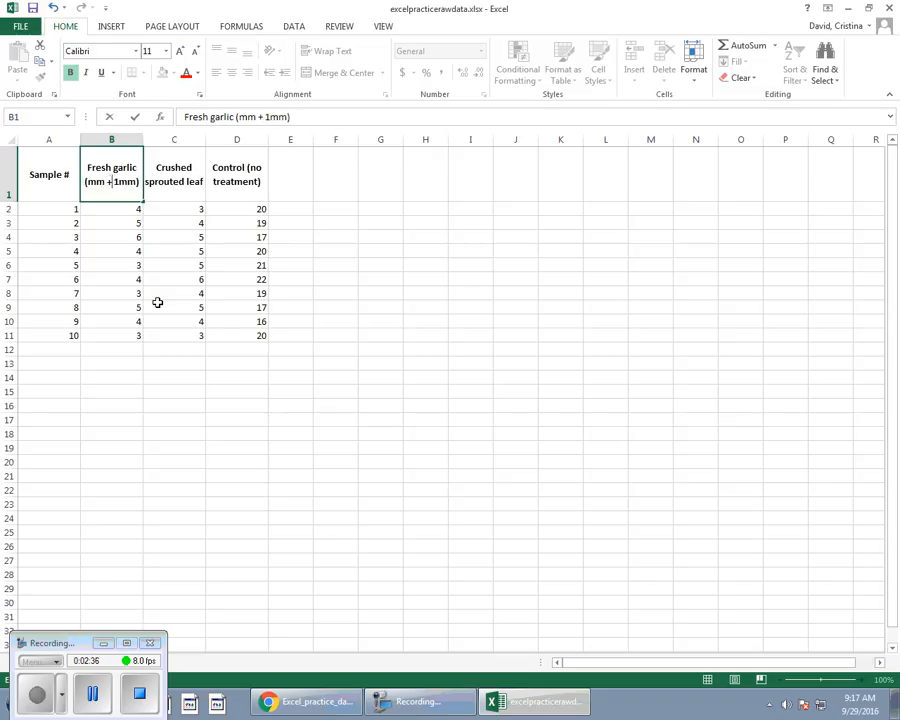
{"action": "left_click", "coordinate": [115, 27]}
{"action": "left_click", "coordinate": [796, 61]}
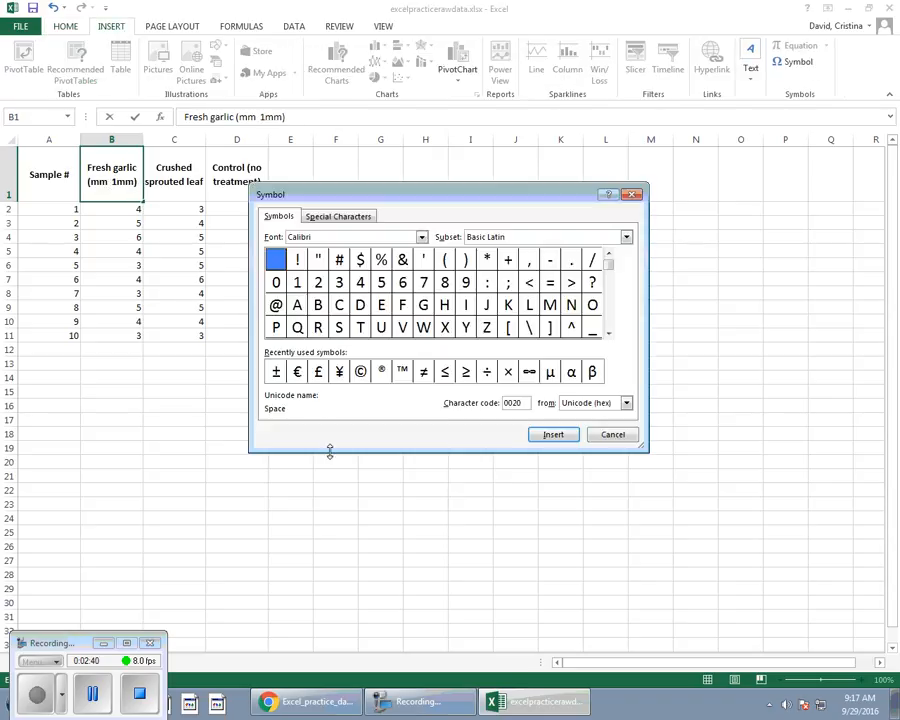
{"action": "left_click", "coordinate": [276, 376]}
{"action": "left_click", "coordinate": [551, 435]}
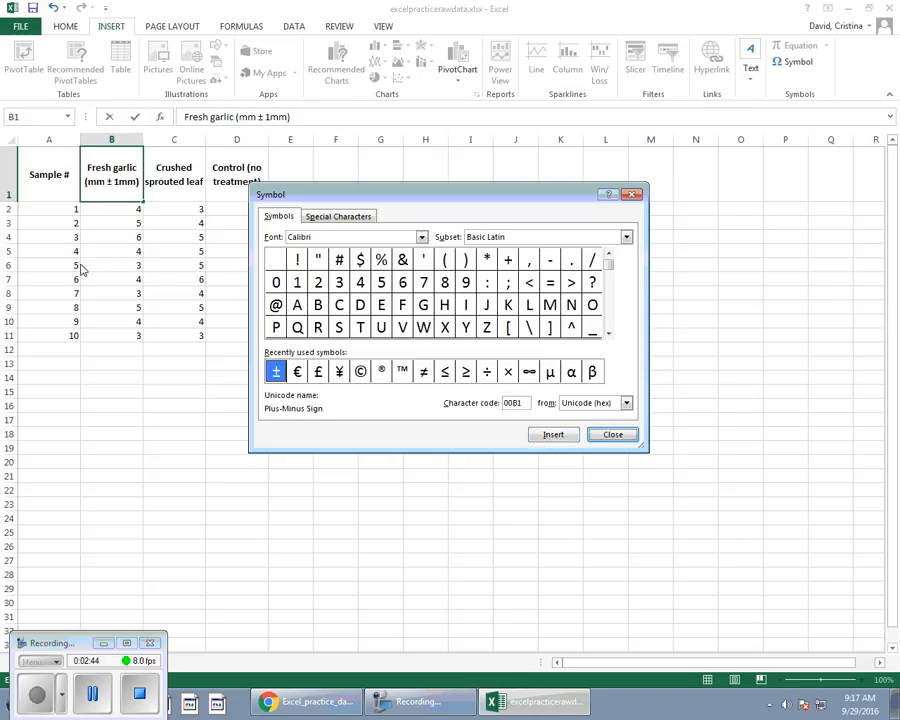
{"action": "left_click", "coordinate": [632, 194]}
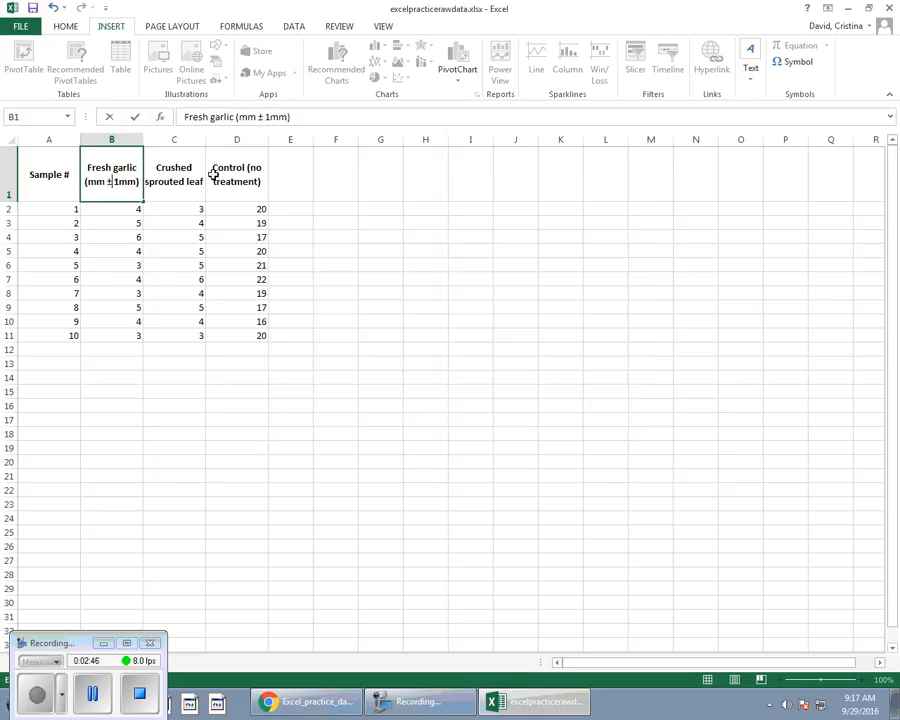
{"action": "left_click", "coordinate": [130, 227]}
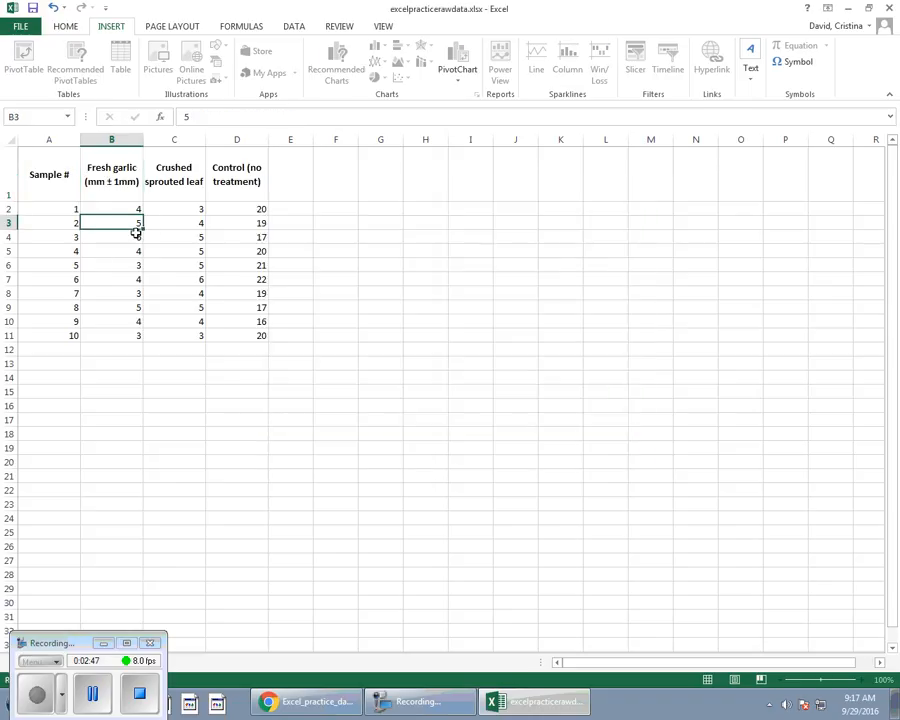
Copy "(mm ± 1mm)" from the Fresh garlic header to the end of the Crushed sprouted leaf and Control headers in C1 and D1
{"action": "left_click", "coordinate": [94, 186]}
{"action": "double_click", "coordinate": [93, 186]}
{"action": "left_click_drag", "start_coordinate": [86, 181], "coordinate": [139, 181]}
{"action": "key", "text": "ctrl+c"}
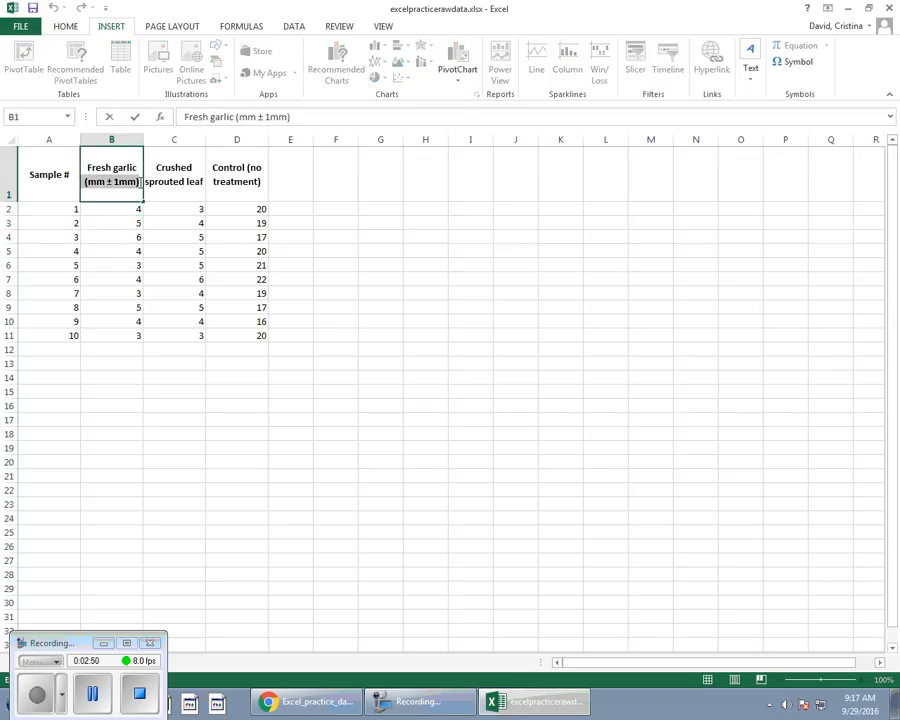
{"action": "left_click", "coordinate": [200, 181]}
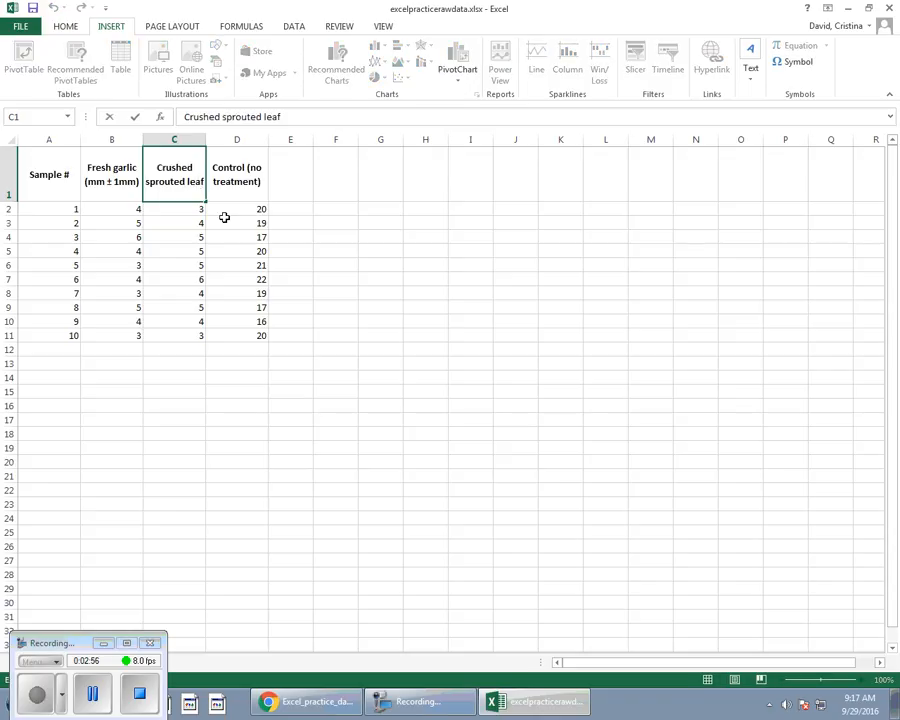
{"action": "key", "text": "ctrl+v"}
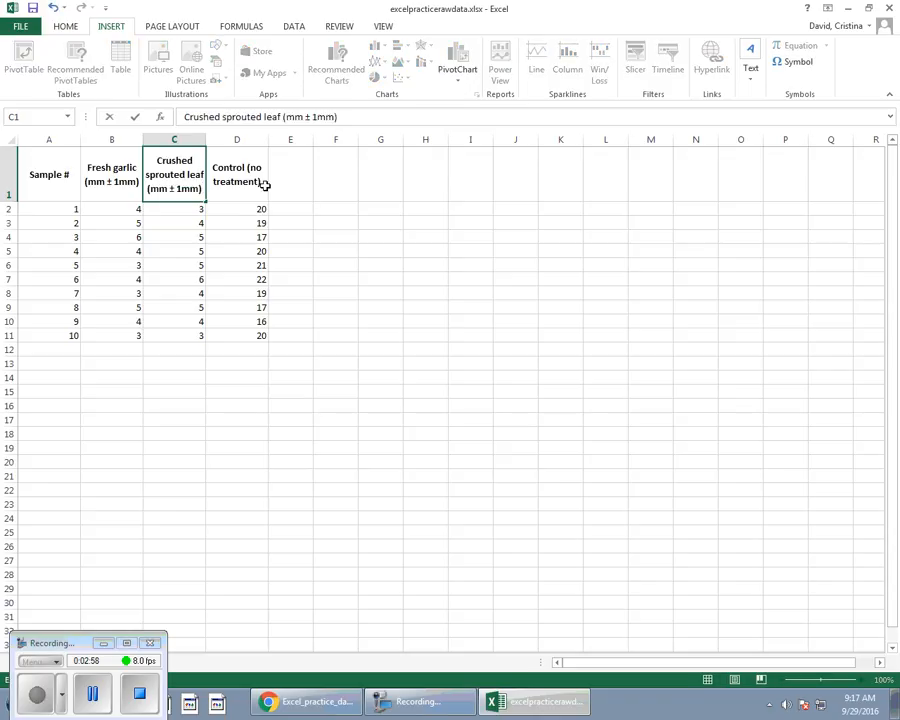
{"action": "left_click", "coordinate": [258, 181]}
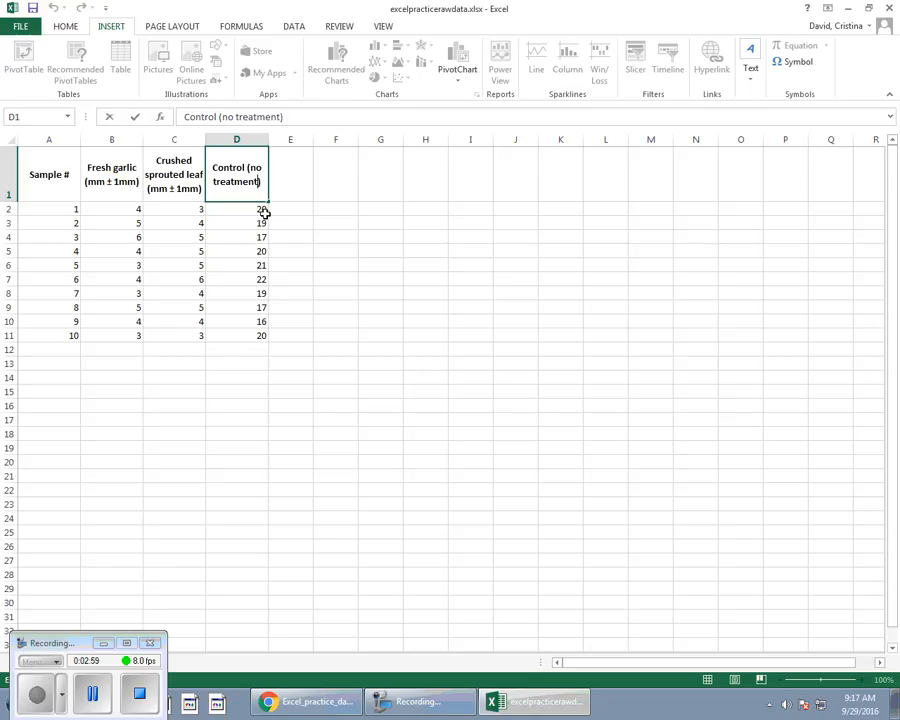
{"action": "key", "text": "ctrl+v"}
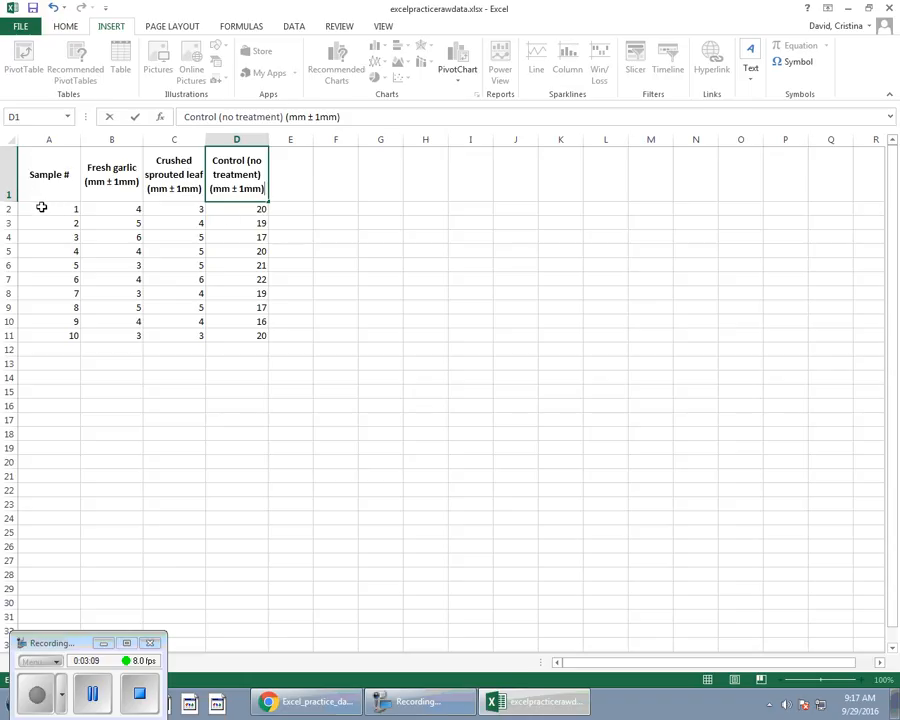
Label the rows below the samples "Mean" in A12 and "Standard deviation" in A13
{"action": "left_click", "coordinate": [60, 352]}
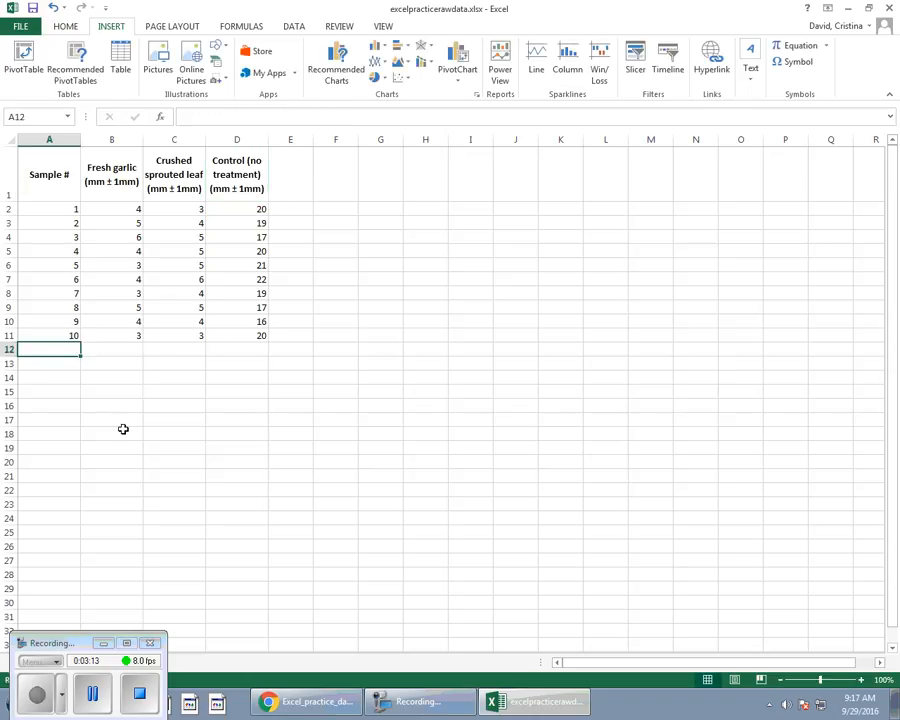
{"action": "type", "text": "Mean"}
{"action": "key", "text": "Return"}
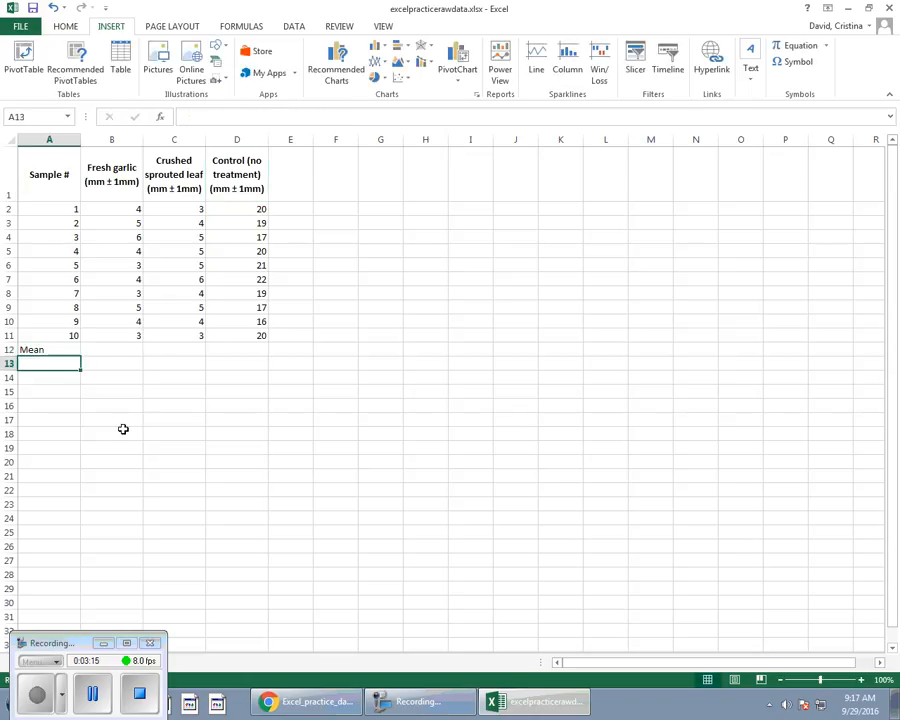
{"action": "type", "text": "Sta"}
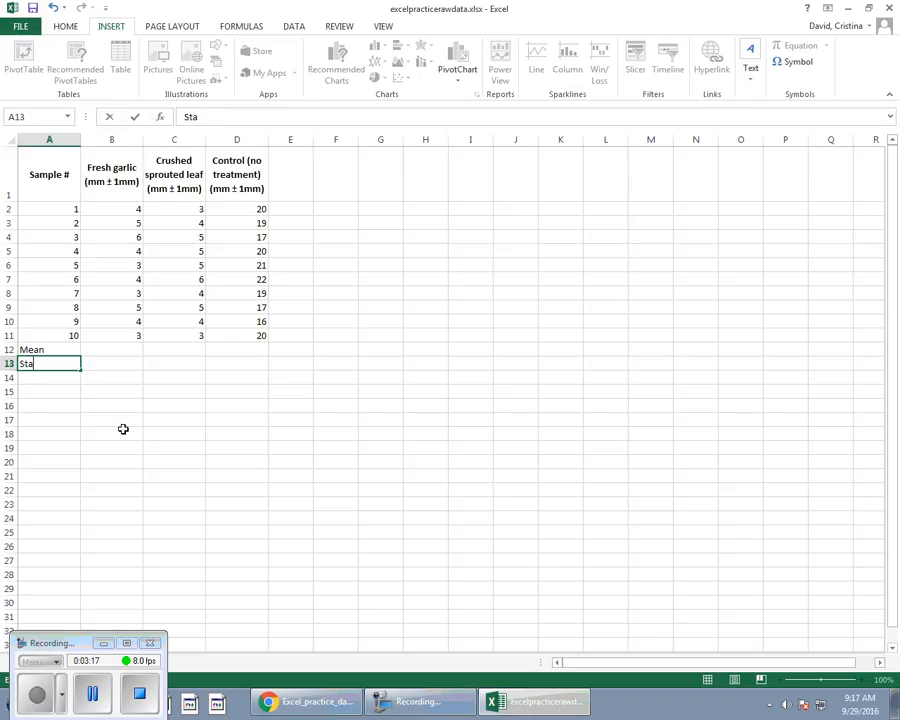
{"action": "type", "text": "ndard deviation"}
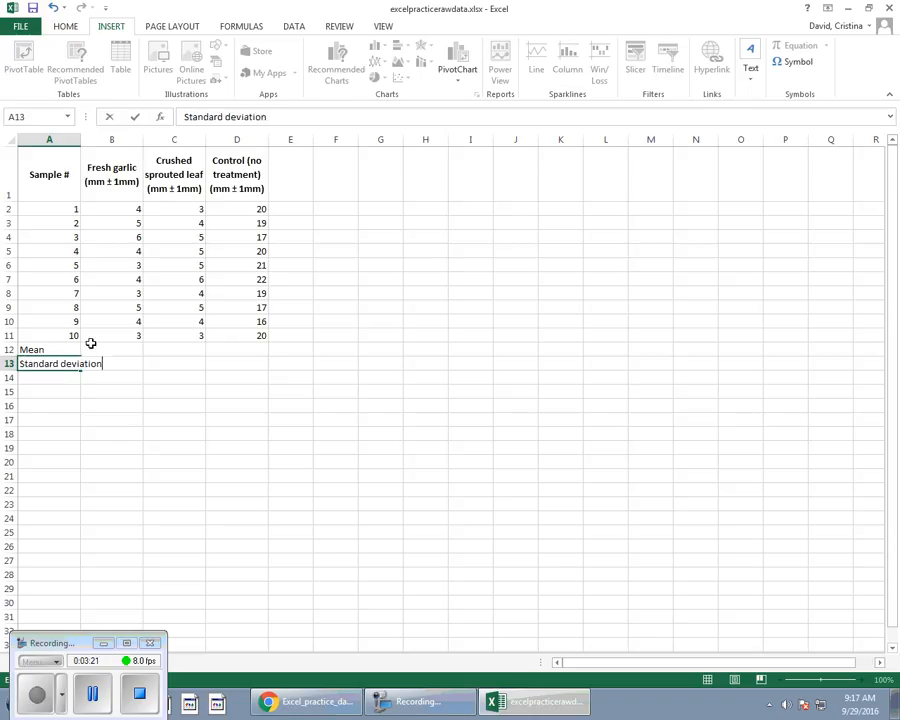
{"action": "left_click", "coordinate": [34, 390]}
Calculate the Fresh garlic mean in B12 with the AVERAGE function over B2:B11
{"action": "left_click", "coordinate": [45, 349]}
{"action": "left_click", "coordinate": [122, 349]}
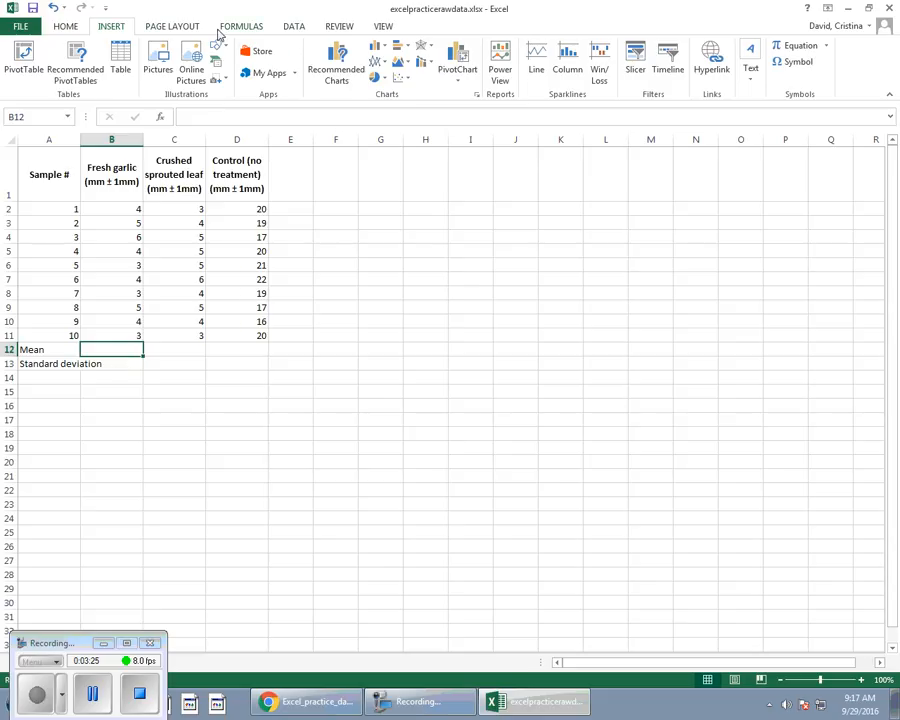
{"action": "left_click", "coordinate": [90, 390]}
{"action": "left_click", "coordinate": [104, 352]}
{"action": "left_click", "coordinate": [237, 27]}
{"action": "left_click", "coordinate": [20, 62]}
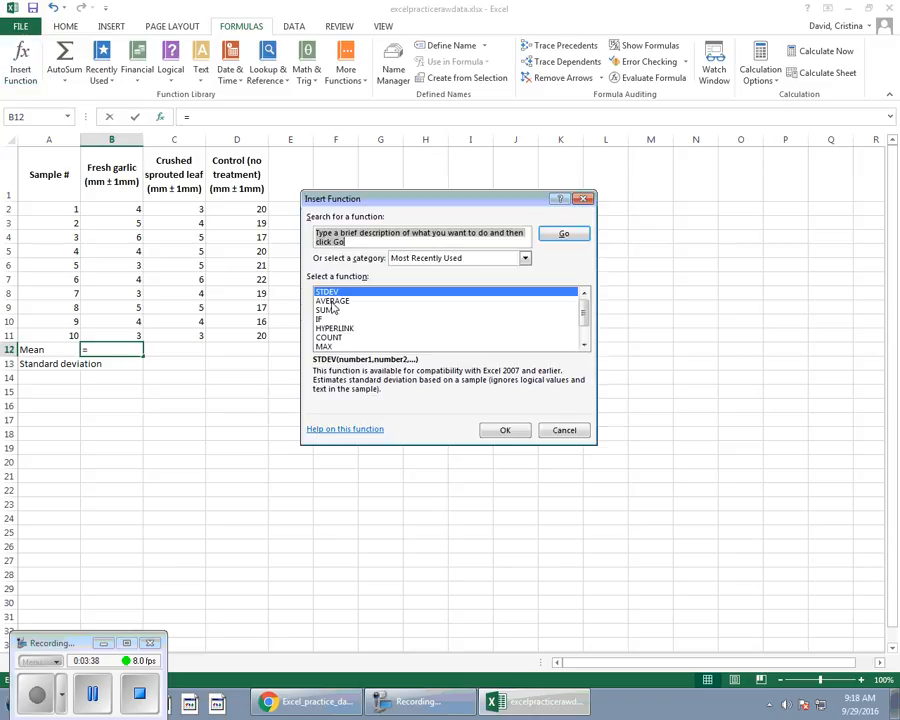
{"action": "left_click", "coordinate": [344, 301]}
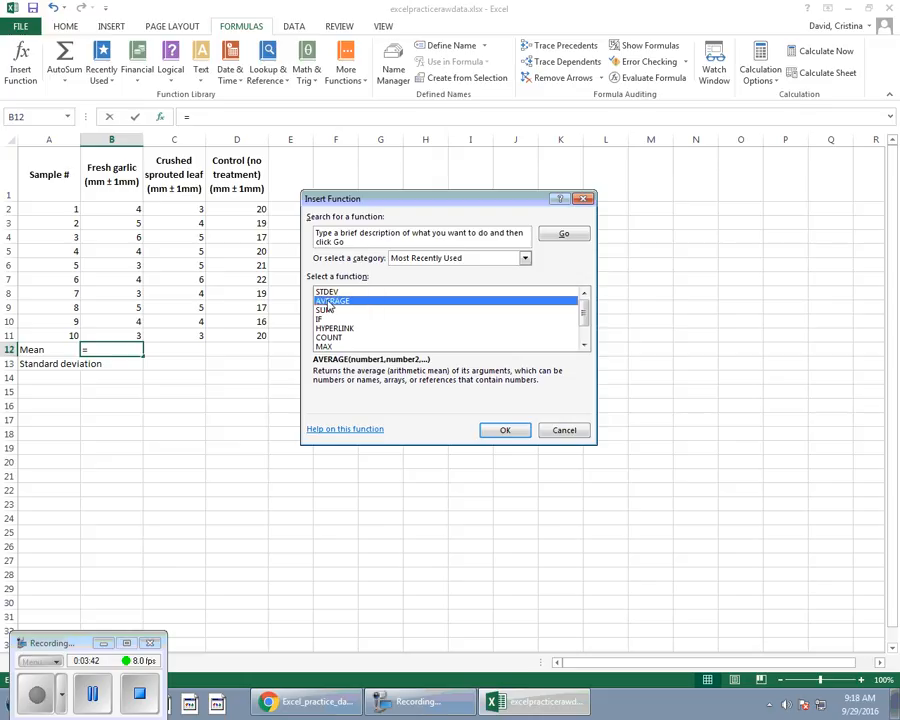
{"action": "left_click", "coordinate": [505, 432]}
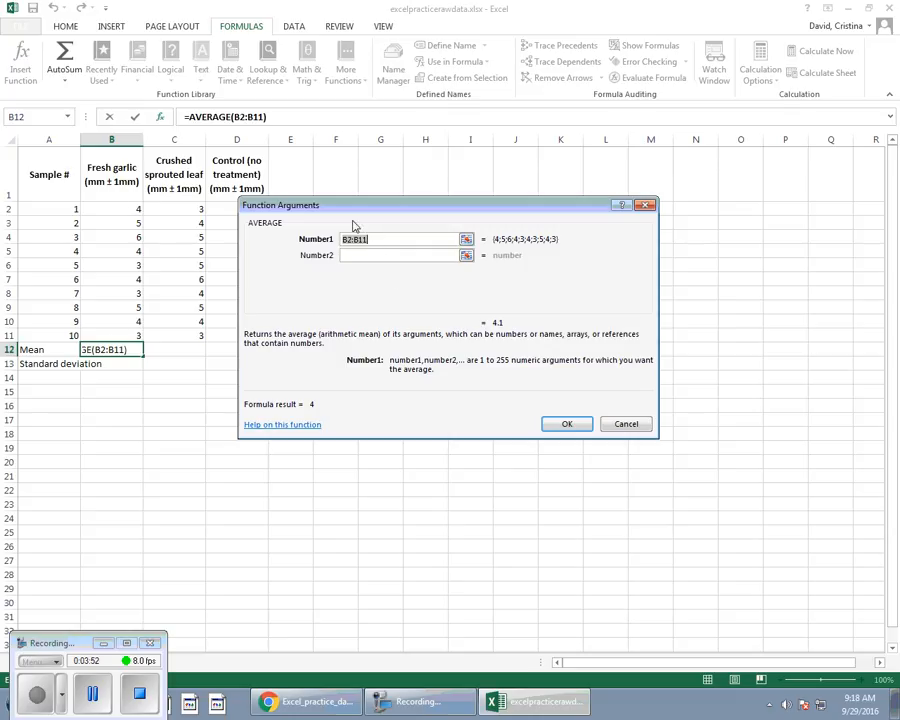
{"action": "left_click_drag", "start_coordinate": [121, 209], "coordinate": [120, 332]}
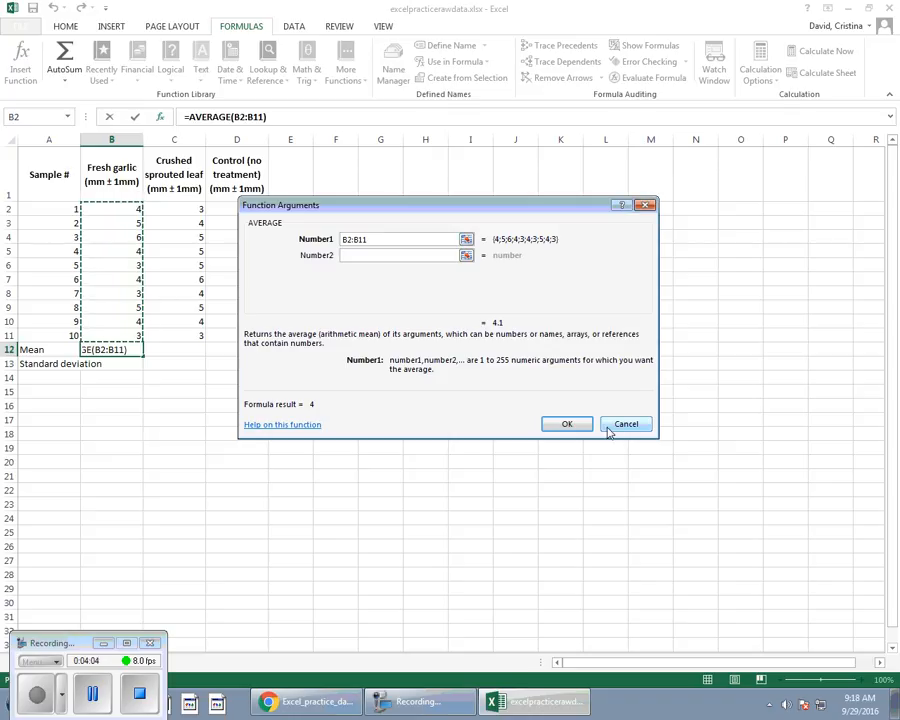
{"action": "left_click", "coordinate": [567, 424]}
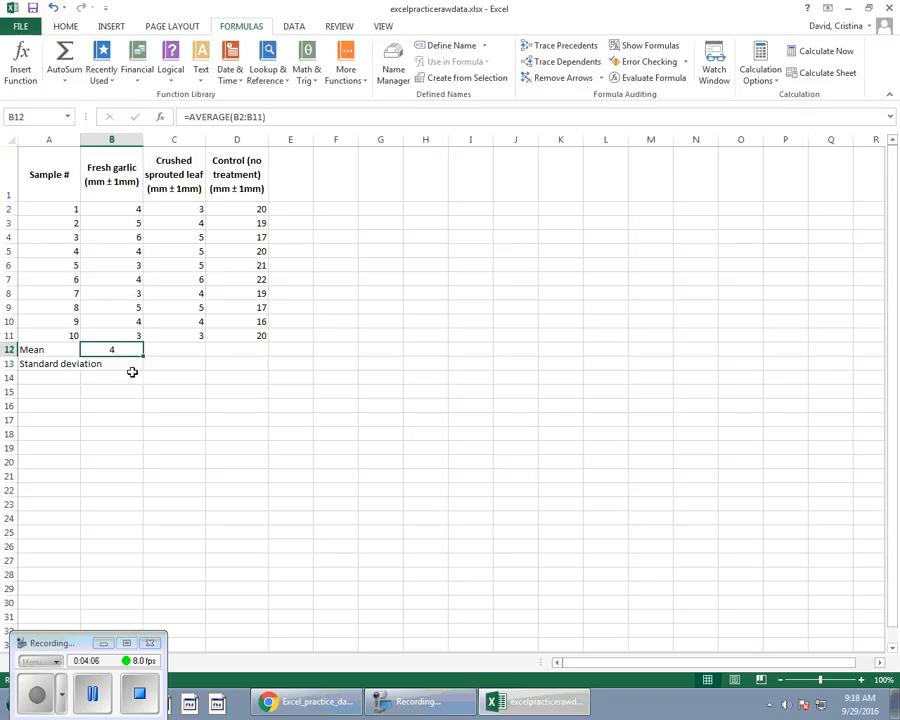
Fill the mean formula from B12 across to C12 and D12
{"action": "left_click", "coordinate": [136, 414]}
{"action": "left_click", "coordinate": [119, 346]}
{"action": "left_click", "coordinate": [197, 347]}
{"action": "left_click", "coordinate": [242, 347]}
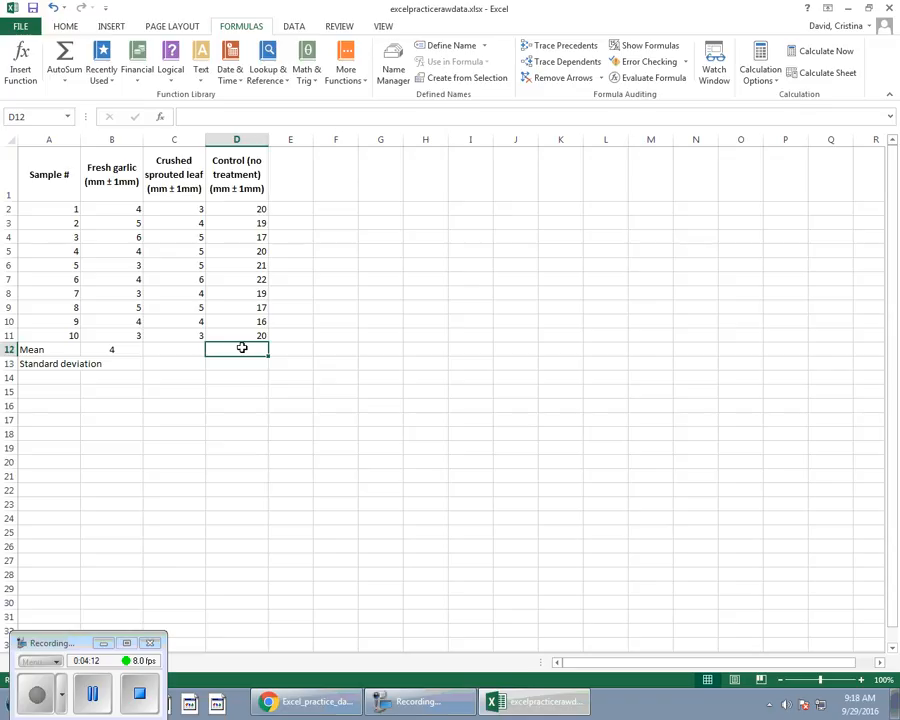
{"action": "left_click", "coordinate": [140, 355]}
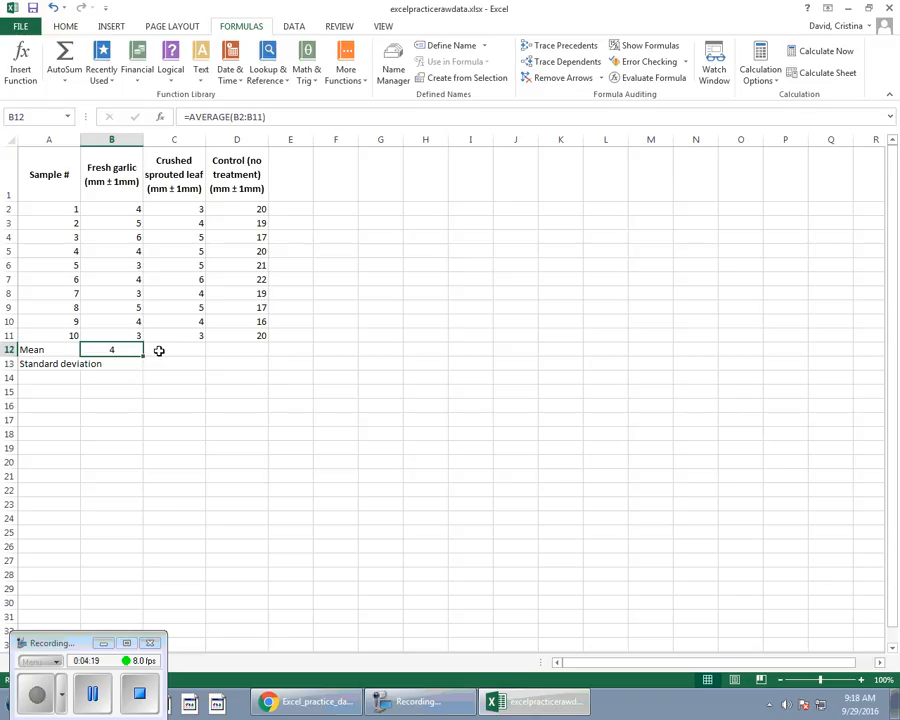
{"action": "left_click_drag", "start_coordinate": [143, 356], "coordinate": [255, 356]}
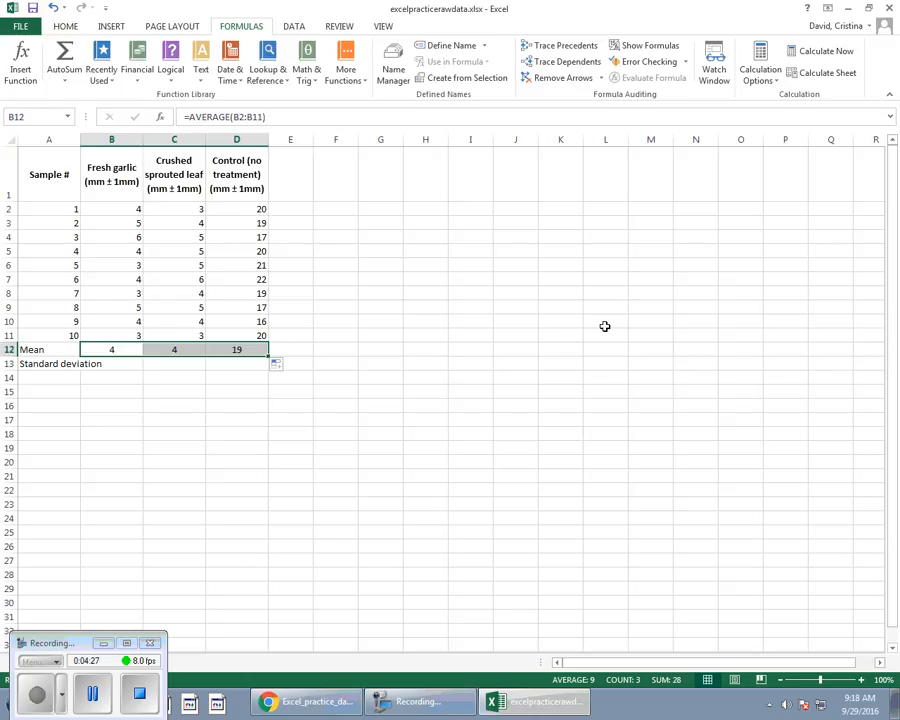
Calculate the Fresh garlic standard deviation in B13 with the STDEV function, restricting its range to B2:B11
{"action": "left_click", "coordinate": [112, 365]}
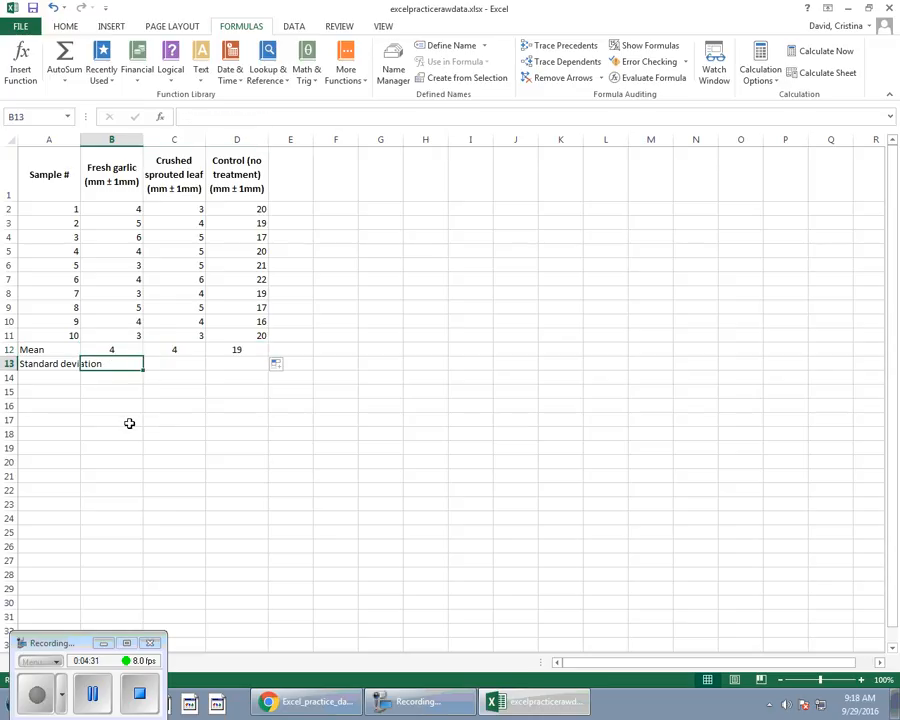
{"action": "left_click", "coordinate": [22, 70]}
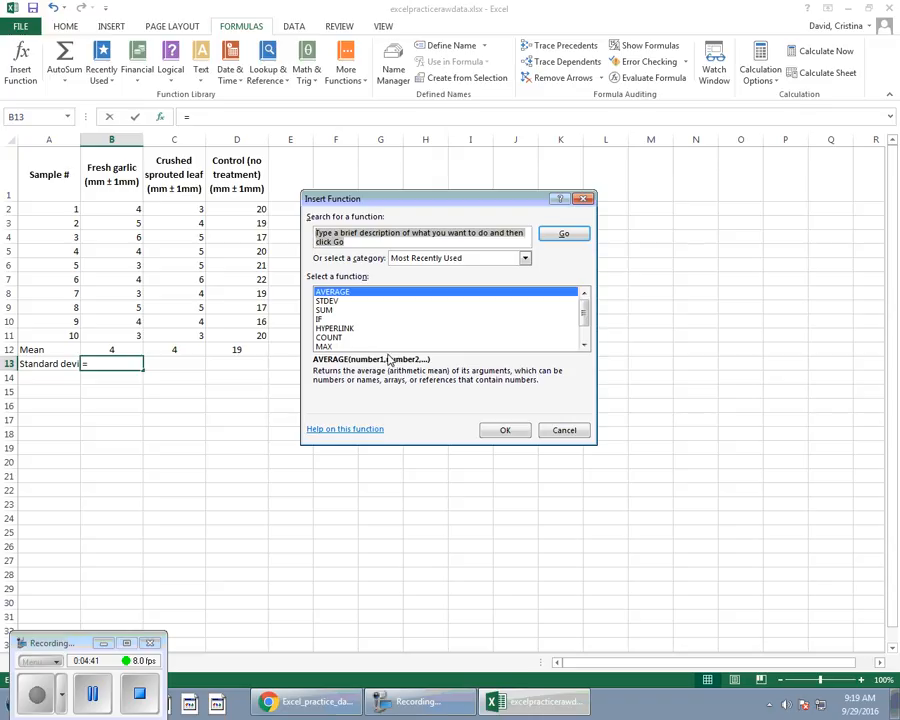
{"action": "type", "text": "STDE"}
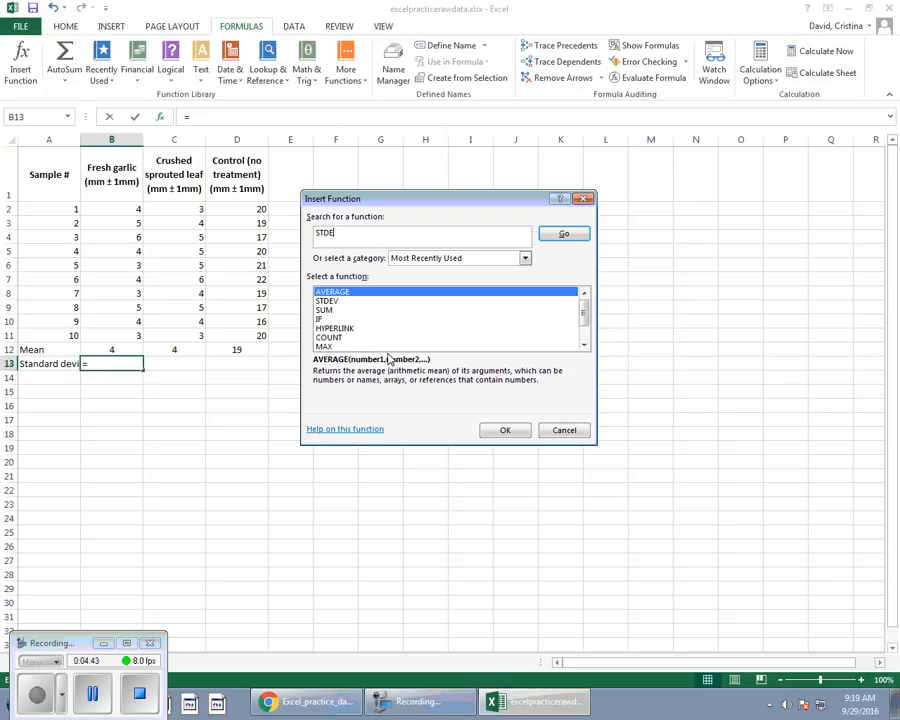
{"action": "type", "text": "V"}
{"action": "left_click", "coordinate": [564, 233]}
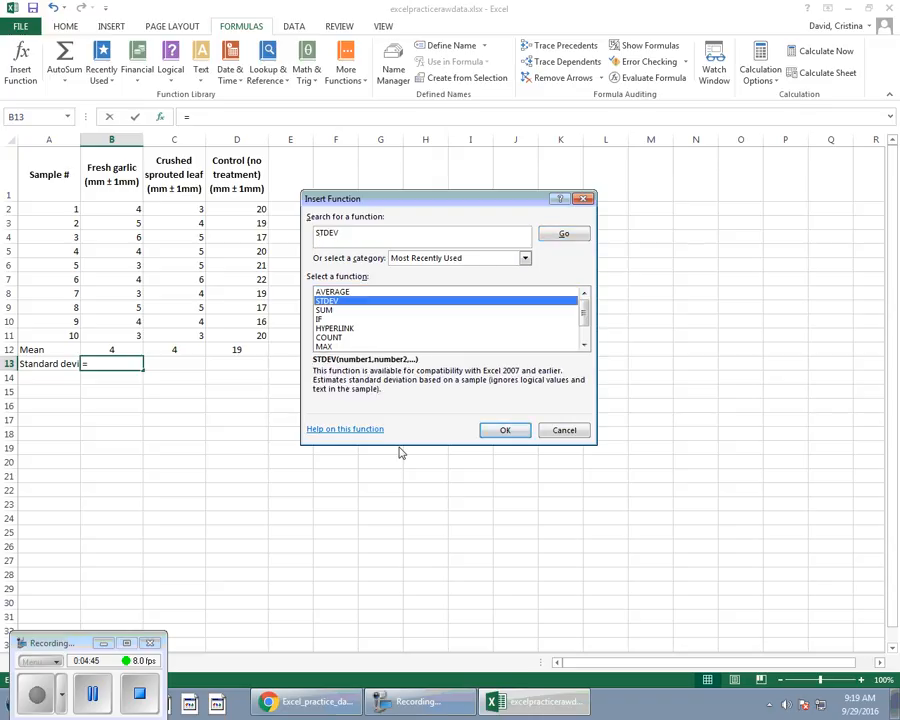
{"action": "left_click", "coordinate": [518, 434]}
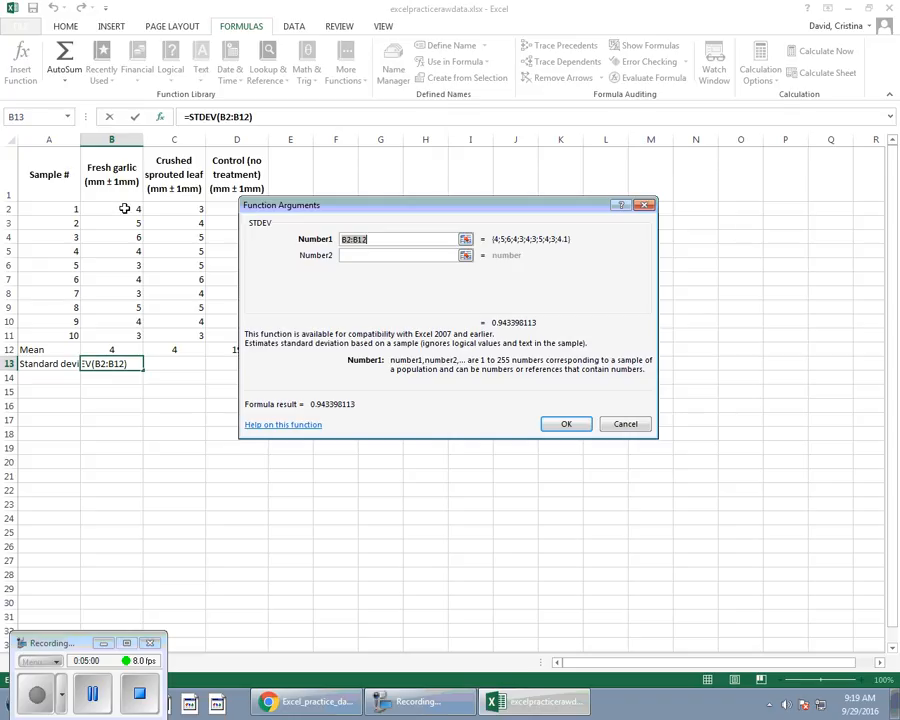
{"action": "left_click_drag", "start_coordinate": [124, 208], "coordinate": [119, 332]}
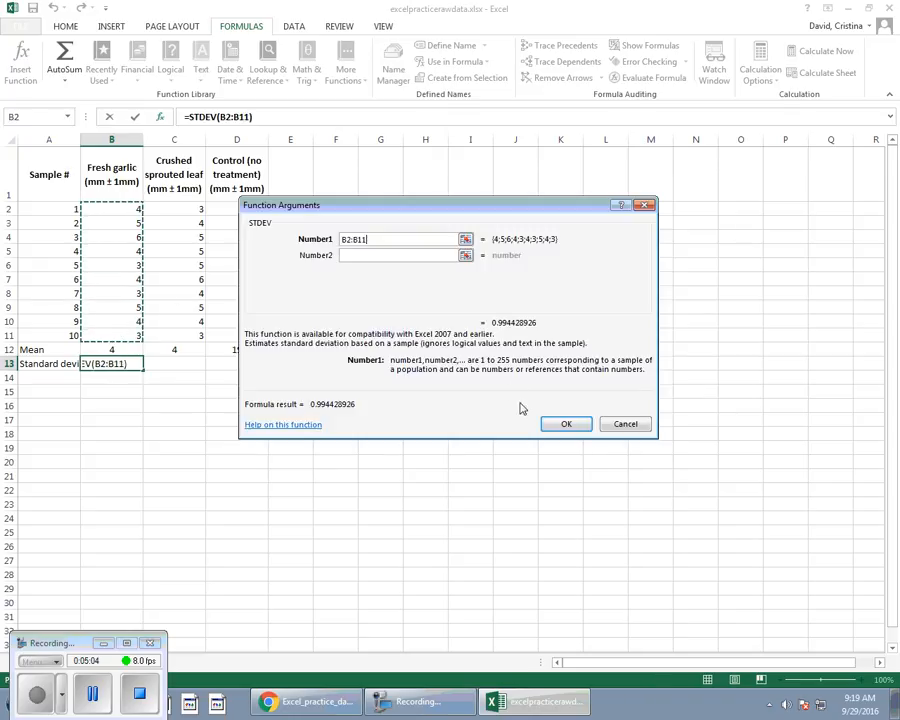
{"action": "left_click", "coordinate": [564, 424]}
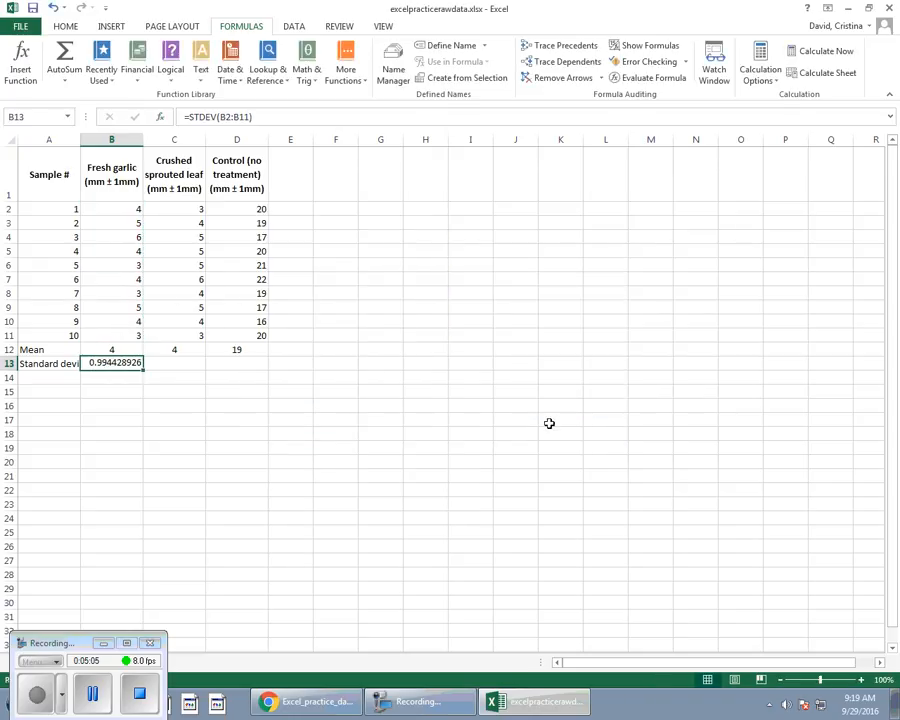
Fill the standard deviation formula from B13 across to C13 and D13
{"action": "left_click", "coordinate": [116, 392]}
{"action": "left_click", "coordinate": [124, 362]}
{"action": "left_click_drag", "start_coordinate": [144, 368], "coordinate": [255, 365]}
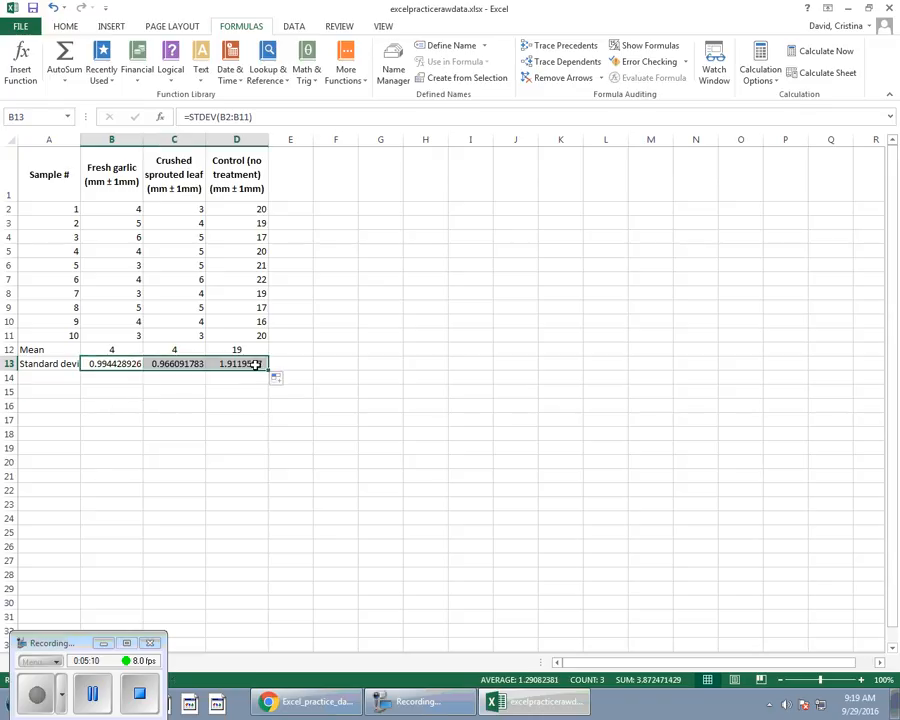
{"action": "left_click", "coordinate": [110, 420]}
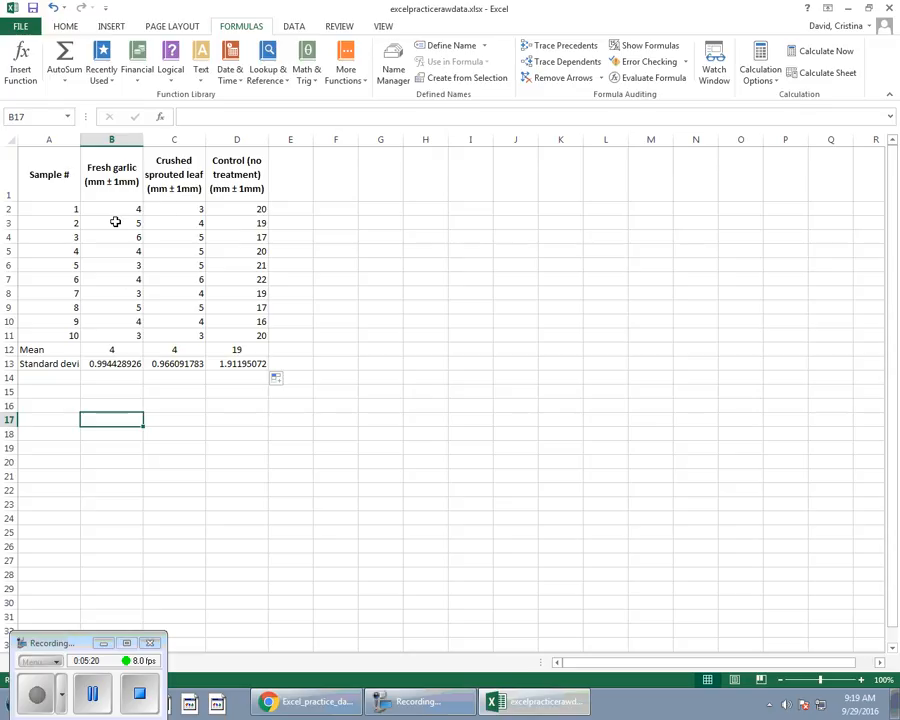
Center the data, means and standard deviations in B2:D13 horizontally
{"action": "left_click_drag", "start_coordinate": [118, 209], "coordinate": [235, 366]}
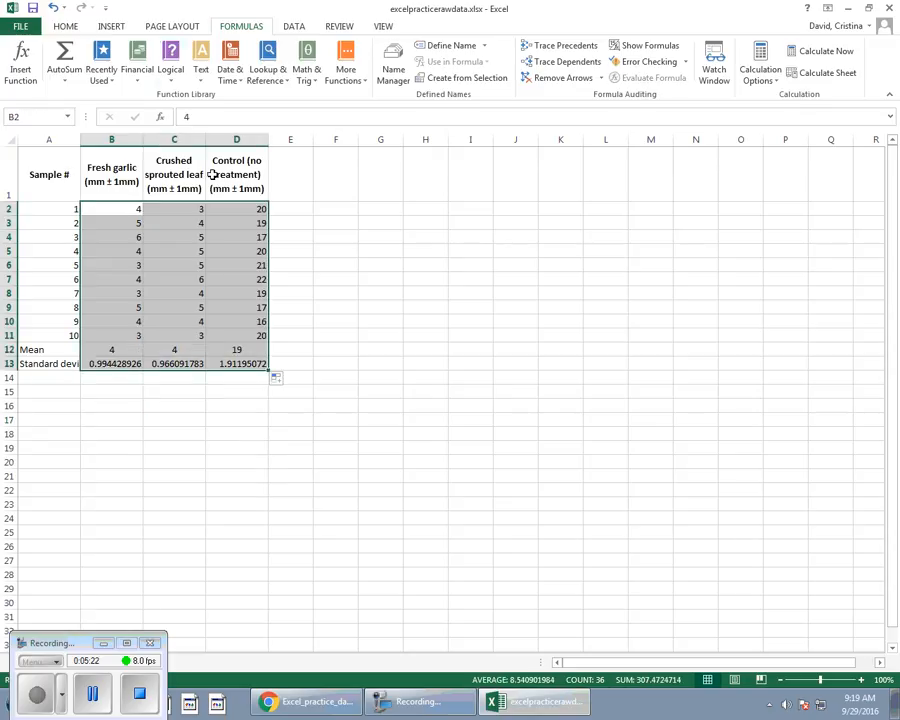
{"action": "left_click", "coordinate": [65, 27]}
{"action": "left_click", "coordinate": [231, 75]}
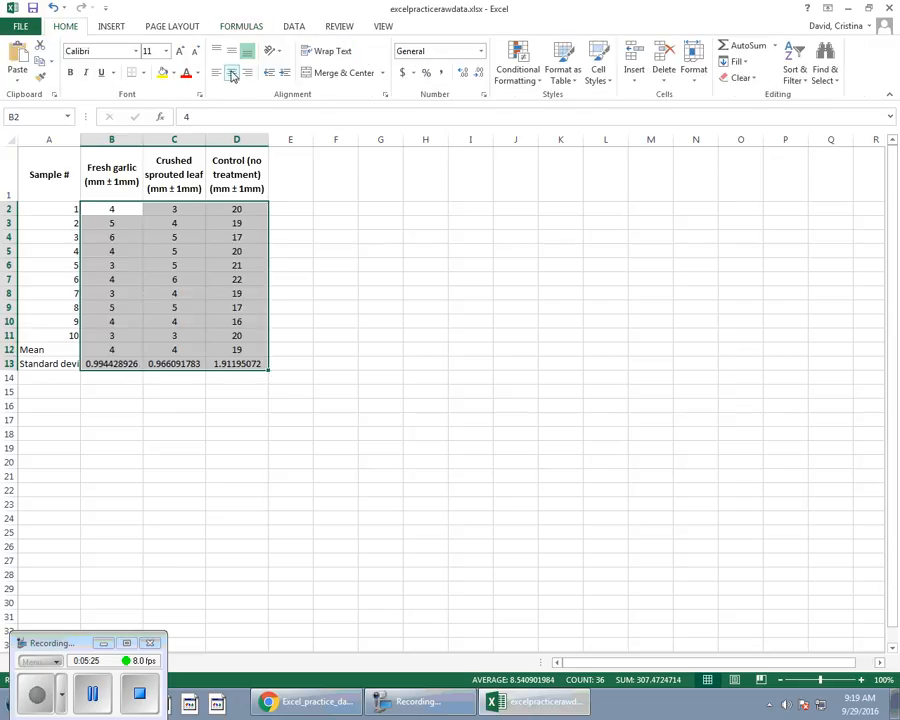
{"action": "left_click", "coordinate": [125, 433]}
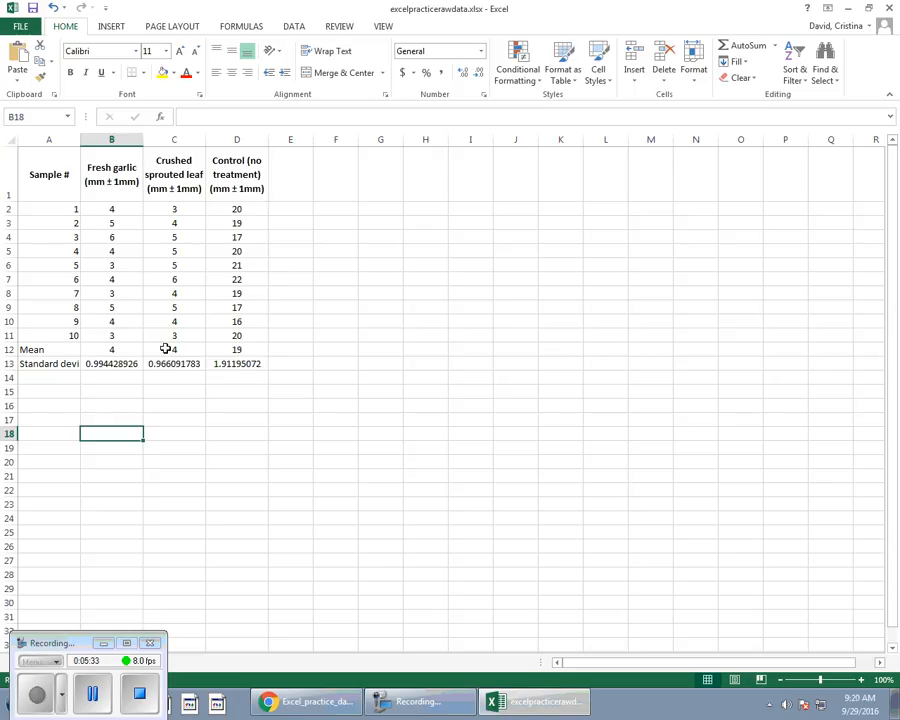
Reduce the standard deviations in B13:D13 to whole numbers with no decimal places
{"action": "left_click_drag", "start_coordinate": [114, 363], "coordinate": [221, 362]}
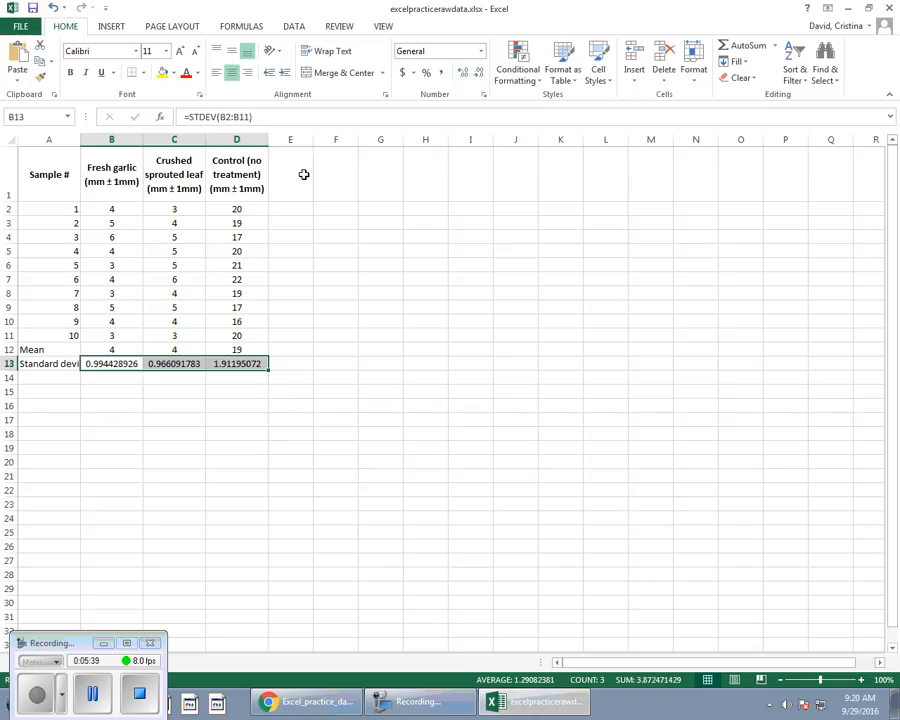
{"action": "left_click_drag", "start_coordinate": [116, 362], "coordinate": [217, 365]}
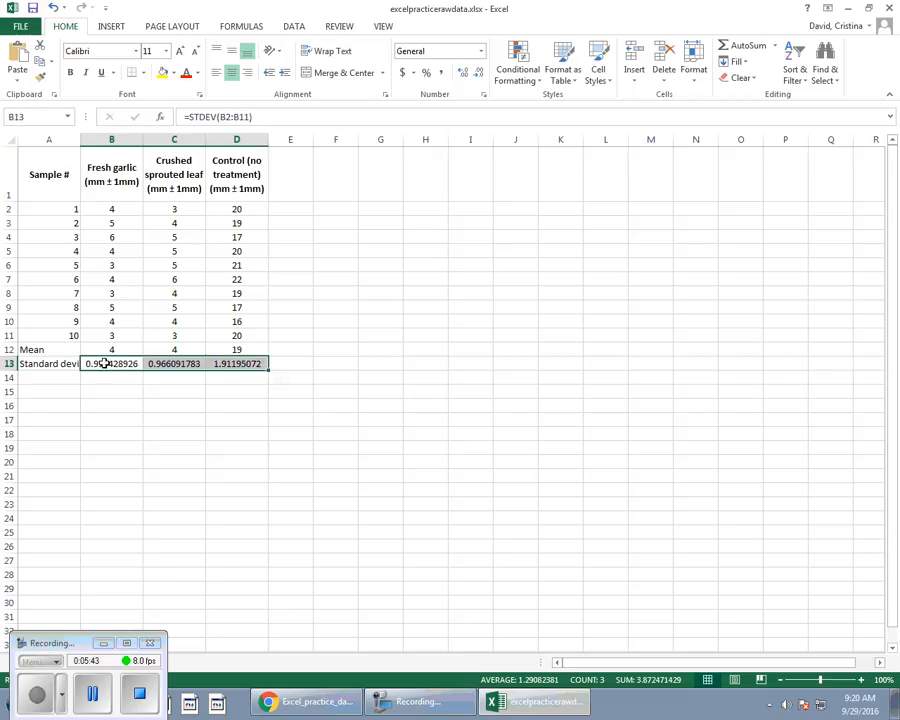
{"action": "left_click_drag", "start_coordinate": [108, 362], "coordinate": [254, 362]}
{"action": "left_click", "coordinate": [481, 78]}
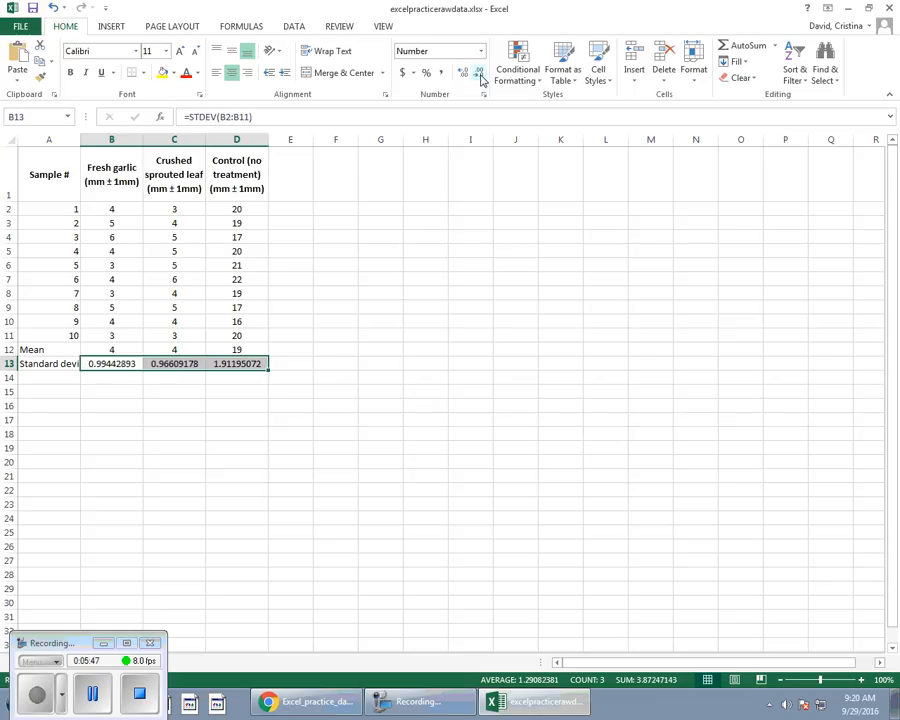
{"action": "left_click", "coordinate": [481, 78]}
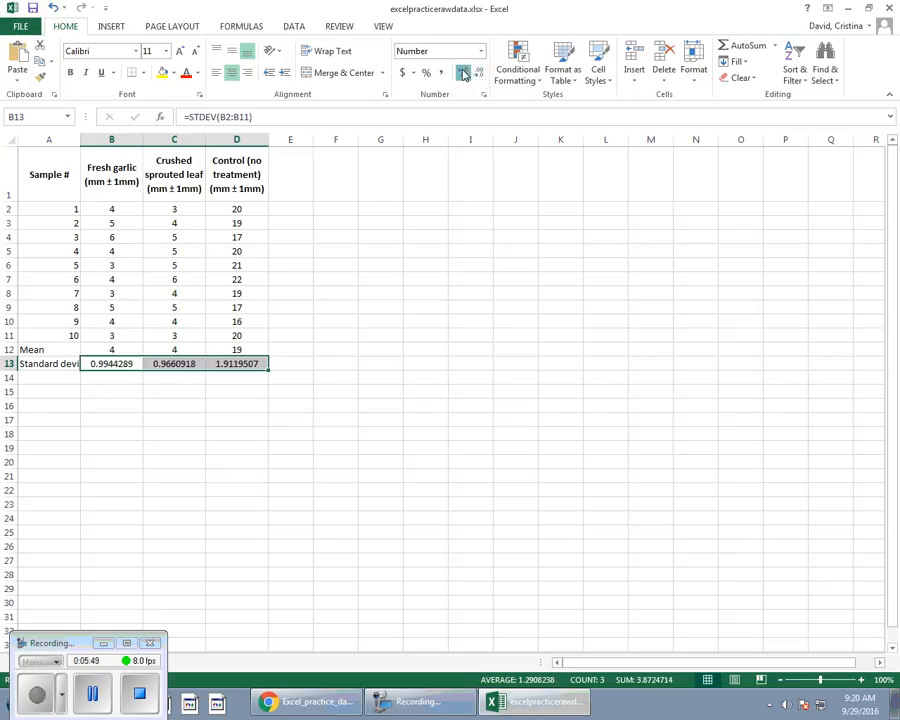
{"action": "left_click", "coordinate": [479, 78]}
{"action": "left_click", "coordinate": [480, 79]}
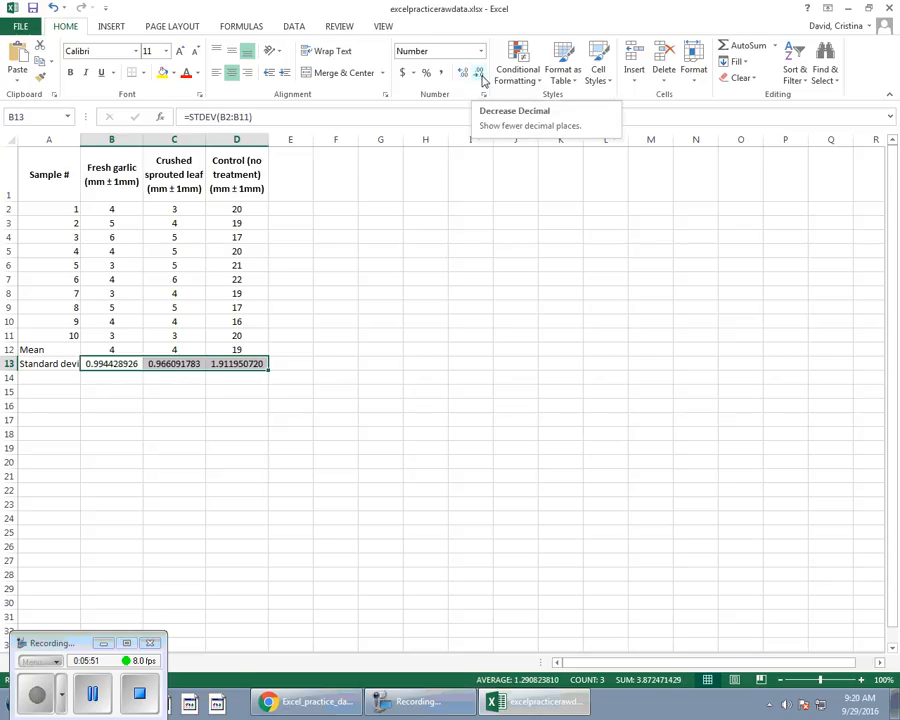
{"action": "left_click", "coordinate": [481, 78]}
{"action": "left_click", "coordinate": [481, 78]}
{"action": "left_click", "coordinate": [481, 78]}
{"action": "left_click", "coordinate": [481, 78]}
{"action": "left_click", "coordinate": [481, 78]}
{"action": "left_click", "coordinate": [481, 78]}
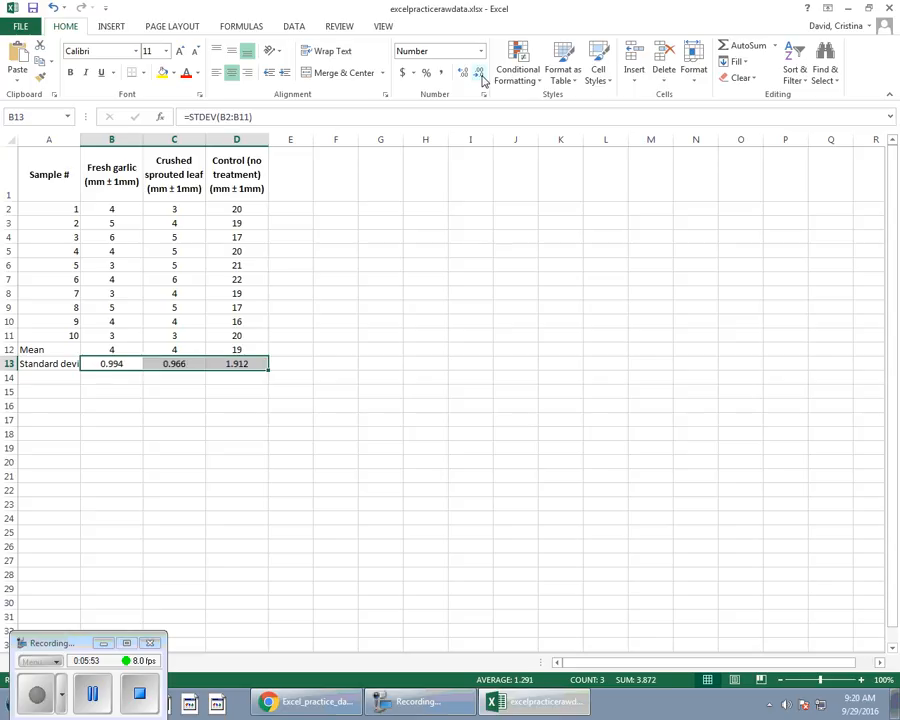
{"action": "left_click", "coordinate": [481, 78]}
{"action": "left_click", "coordinate": [481, 78]}
{"action": "left_click", "coordinate": [481, 78]}
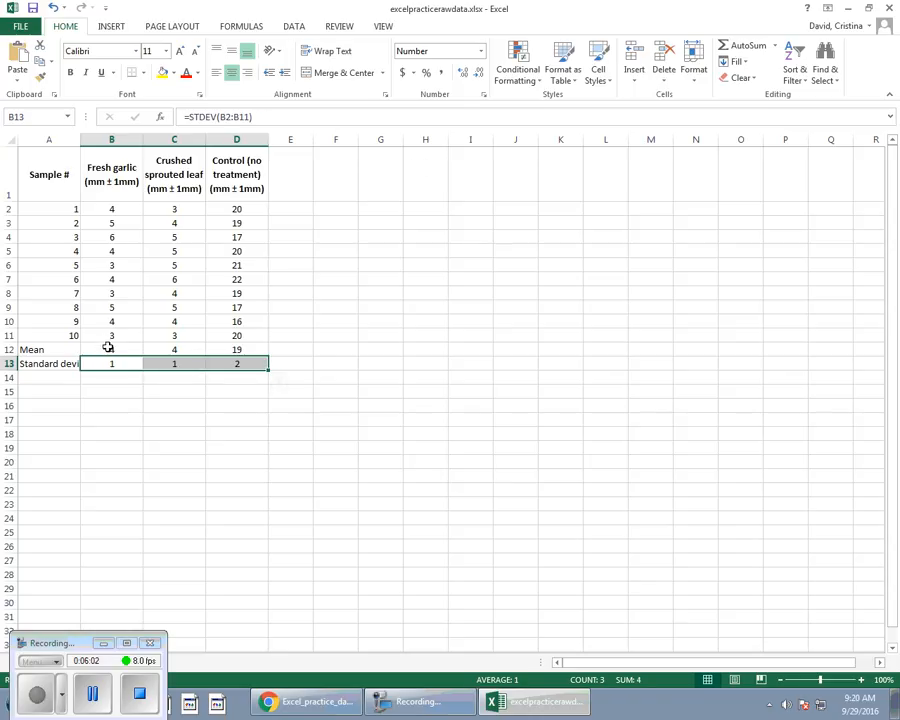
Show the means in B12:D12 with one decimal place and the standard deviations in B13:D13 with two
{"action": "left_click_drag", "start_coordinate": [106, 346], "coordinate": [226, 349]}
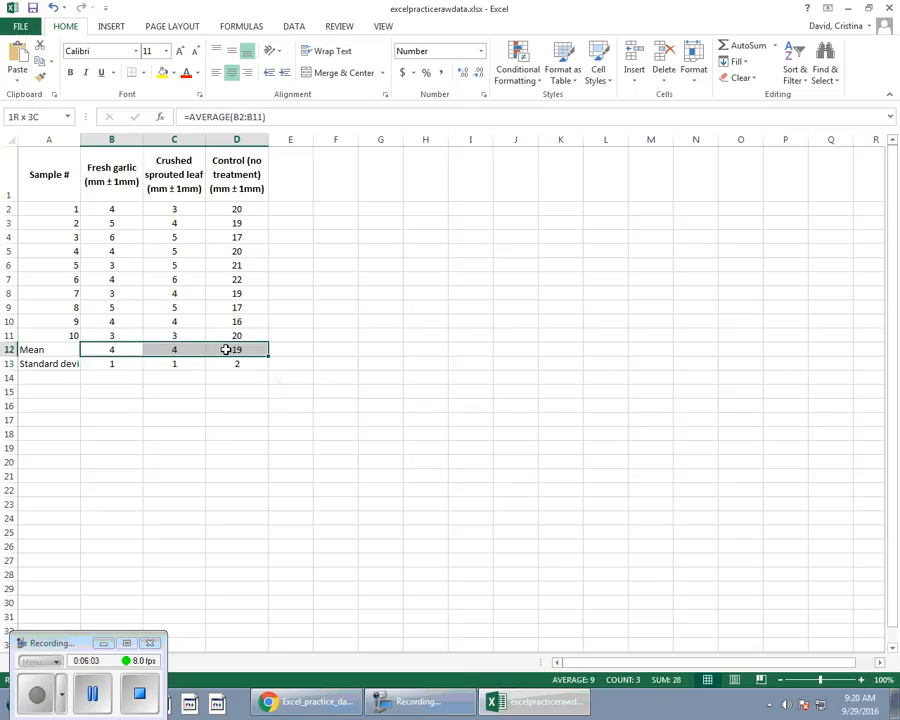
{"action": "left_click", "coordinate": [462, 73]}
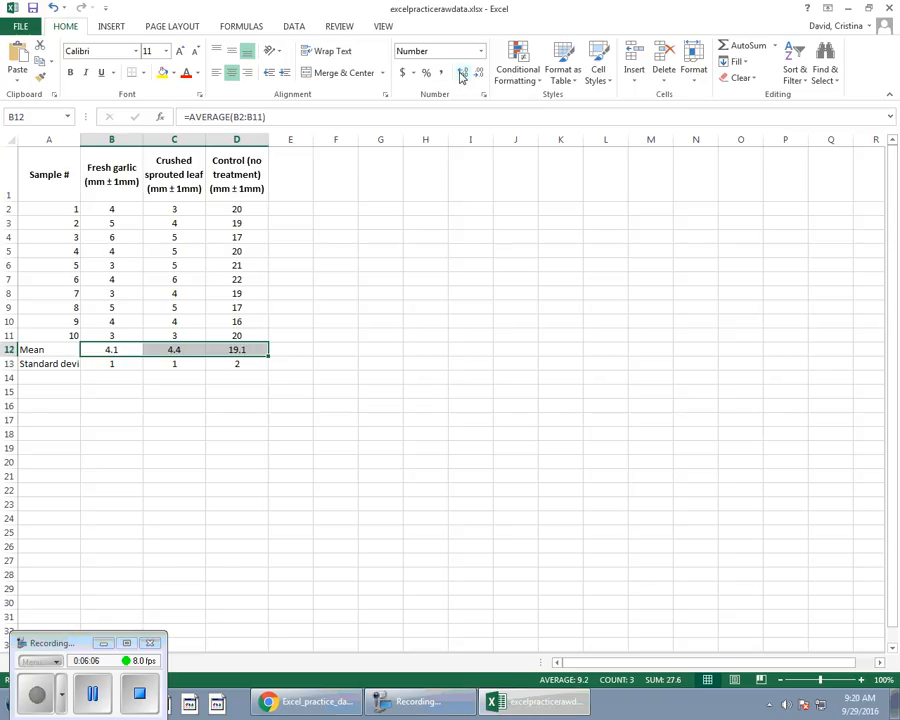
{"action": "left_click_drag", "start_coordinate": [112, 364], "coordinate": [236, 364]}
{"action": "left_click", "coordinate": [462, 73]}
{"action": "left_click", "coordinate": [462, 73]}
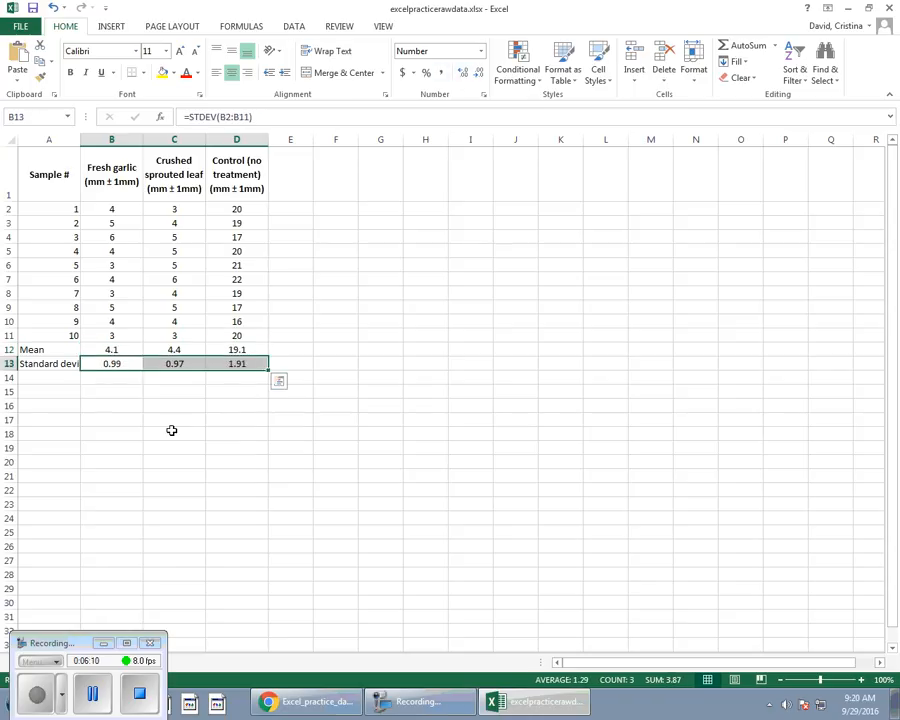
{"action": "left_click", "coordinate": [137, 460]}
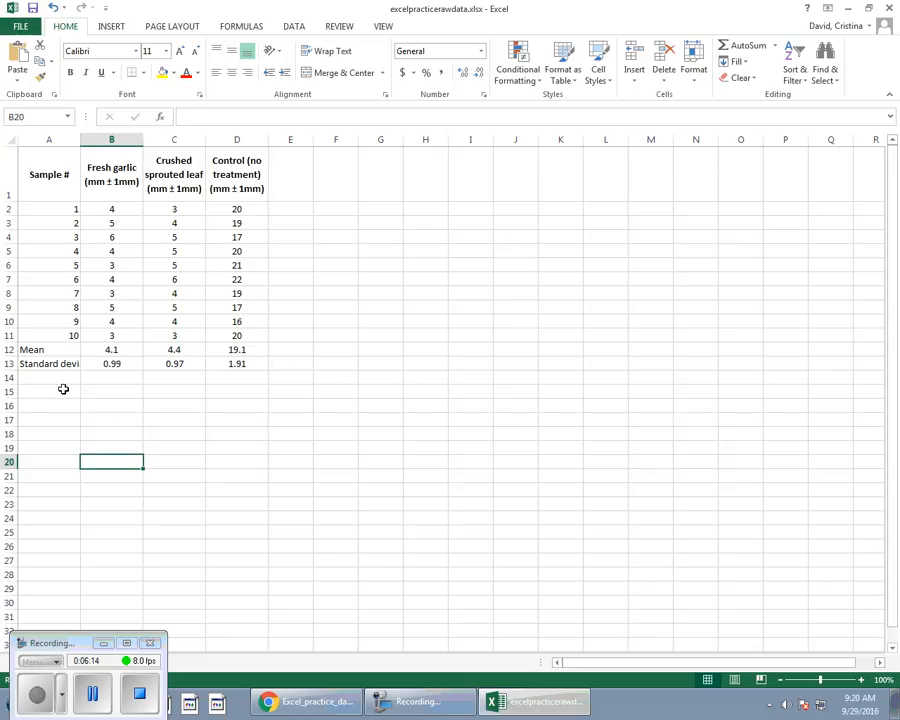
Wrap the "Standard deviation" label in A13 so it fits within its column
{"action": "left_click", "coordinate": [41, 363]}
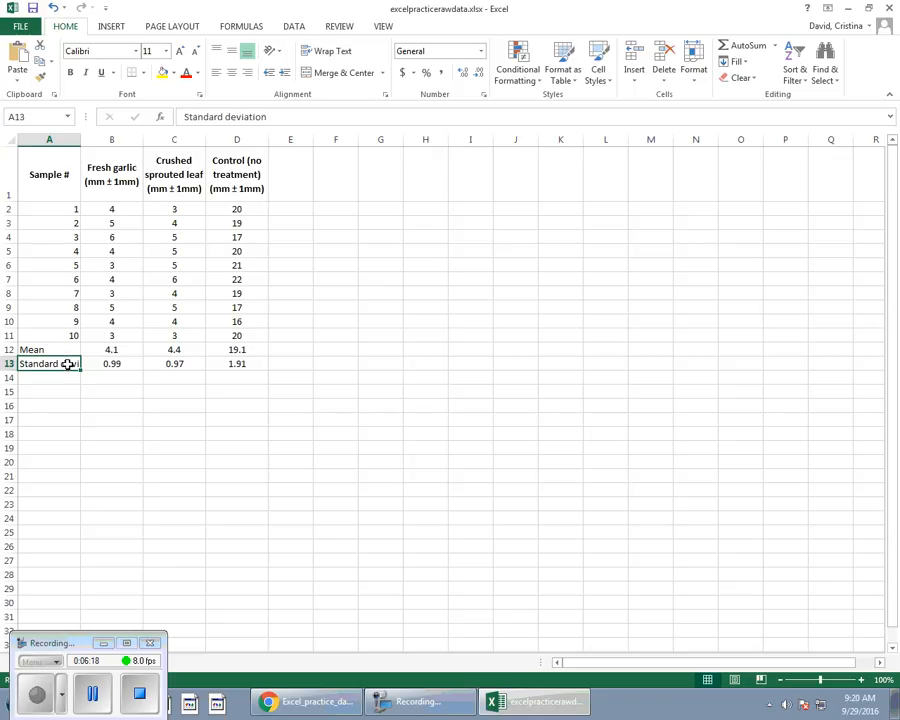
{"action": "left_click", "coordinate": [344, 52]}
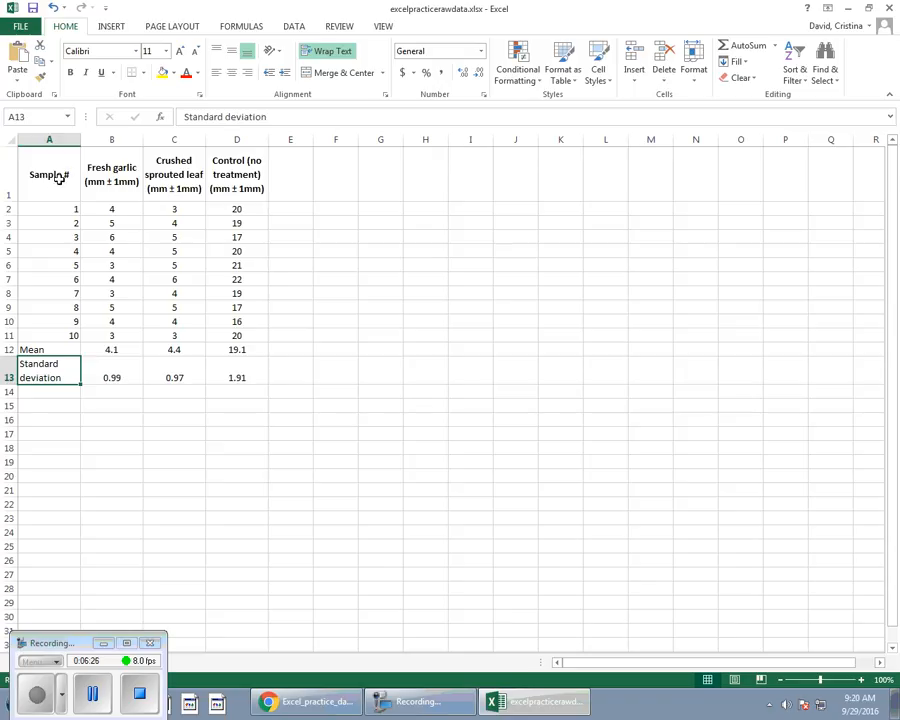
Preview how the data table prints on the page, and return to the worksheet
{"action": "left_click", "coordinate": [20, 26]}
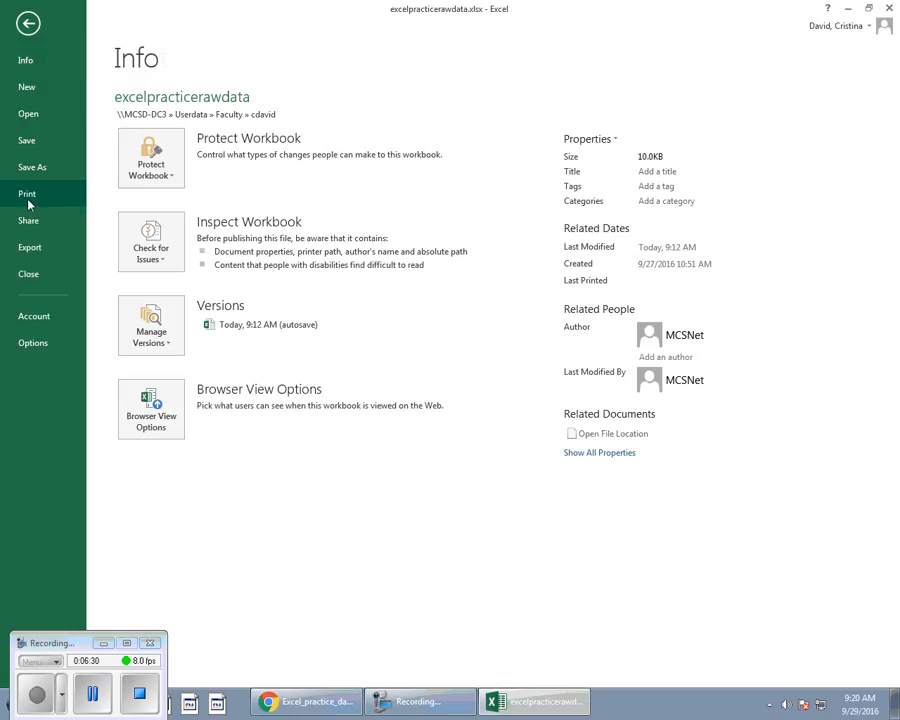
{"action": "left_click", "coordinate": [28, 195]}
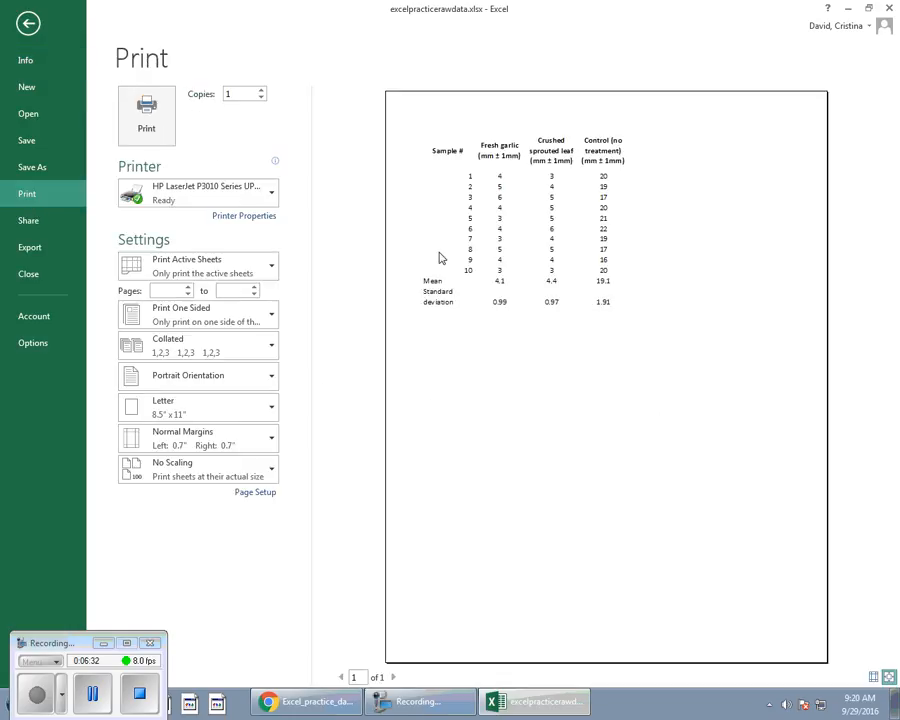
{"action": "left_click", "coordinate": [28, 22]}
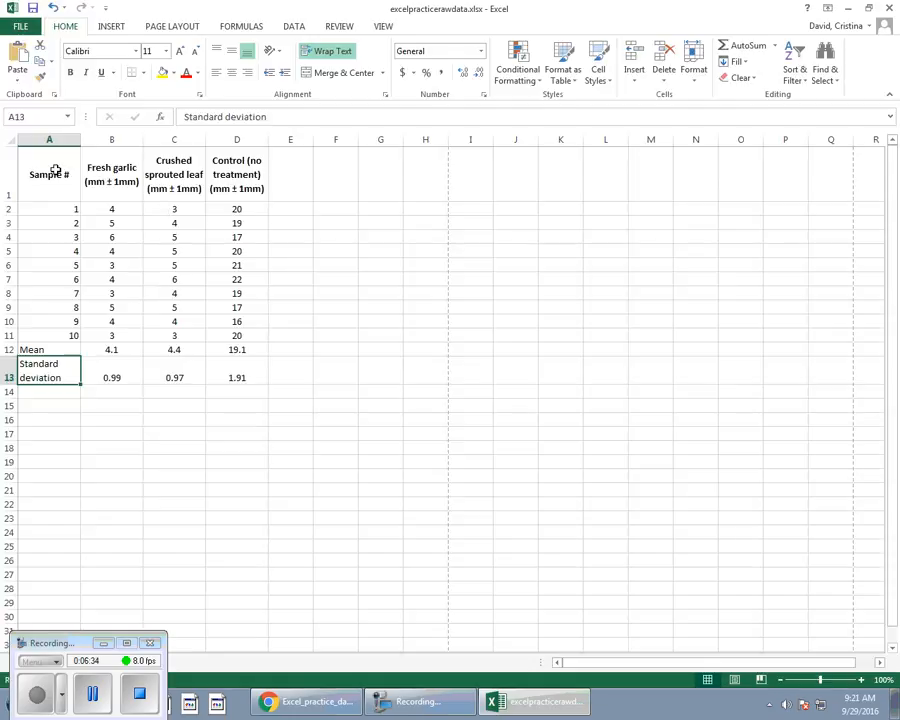
Apply all borders to the whole table, A1:D13
{"action": "left_click_drag", "start_coordinate": [28, 172], "coordinate": [237, 373]}
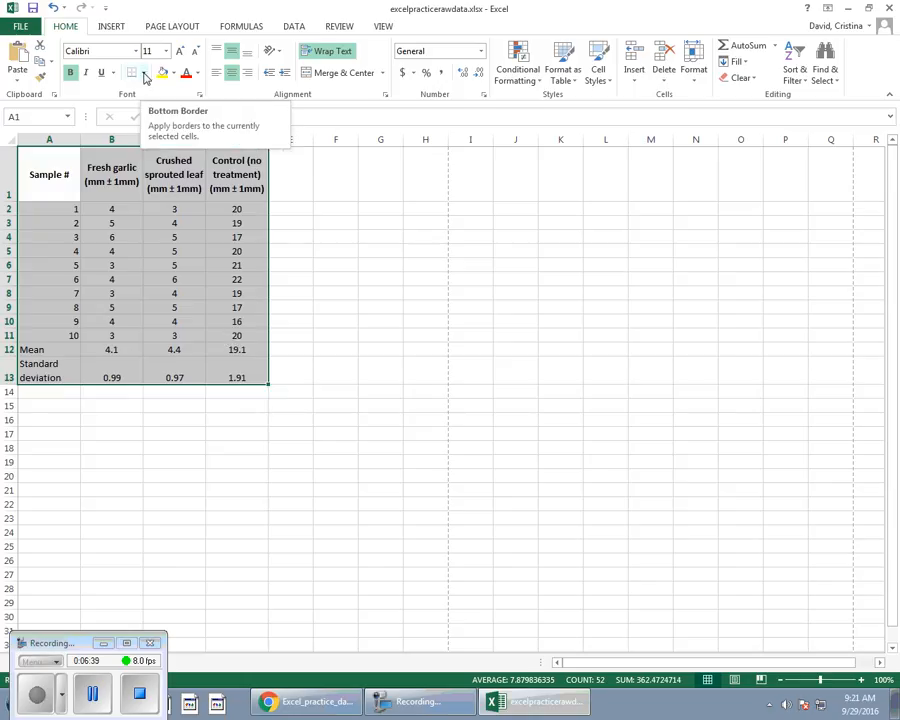
{"action": "left_click", "coordinate": [145, 73]}
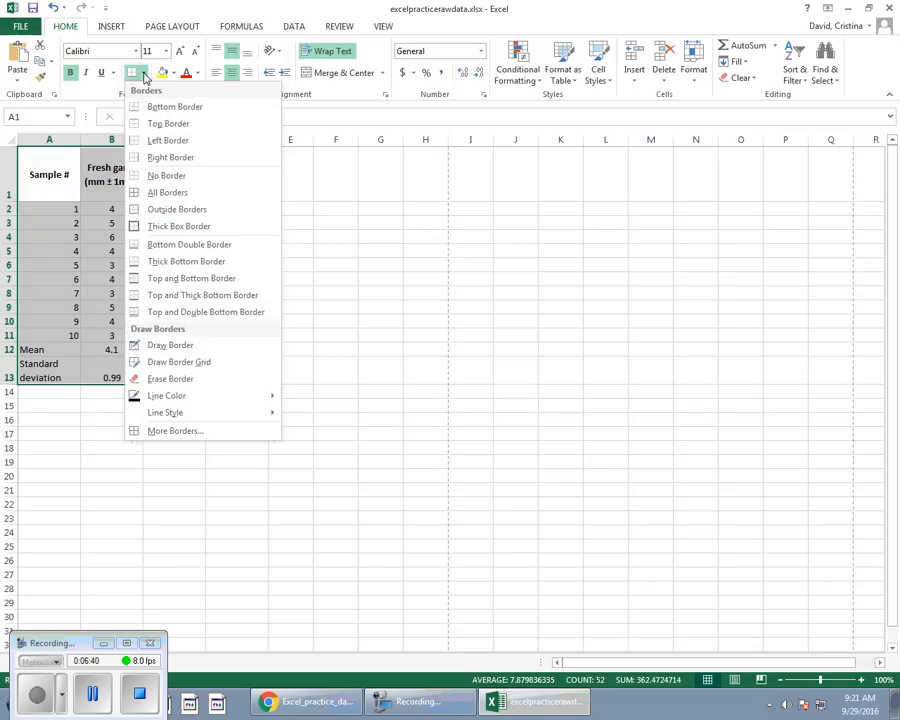
{"action": "left_click", "coordinate": [166, 193]}
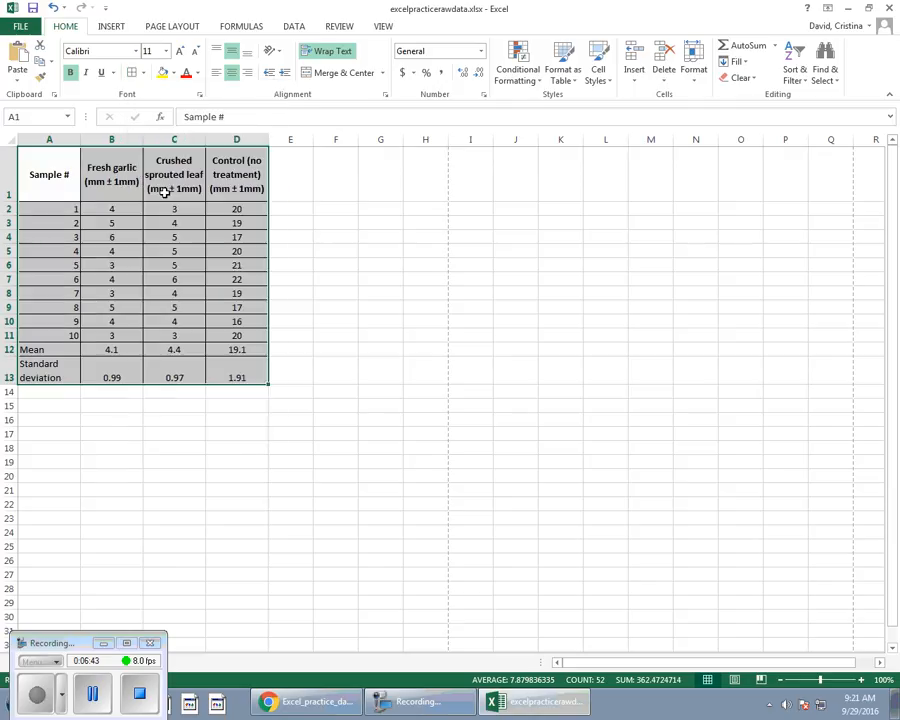
{"action": "left_click", "coordinate": [143, 73]}
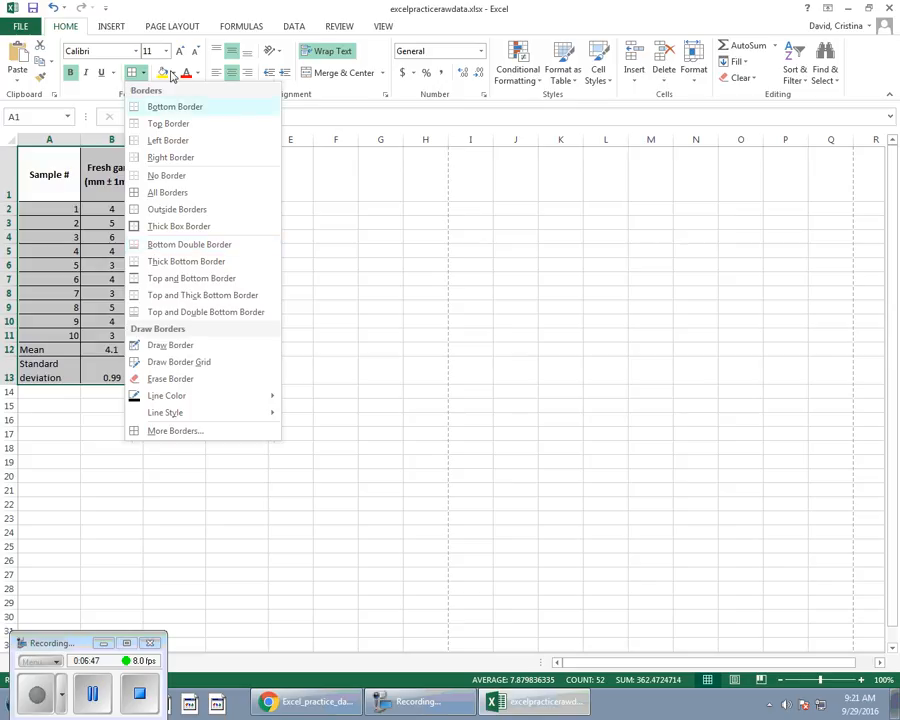
{"action": "left_click", "coordinate": [343, 505]}
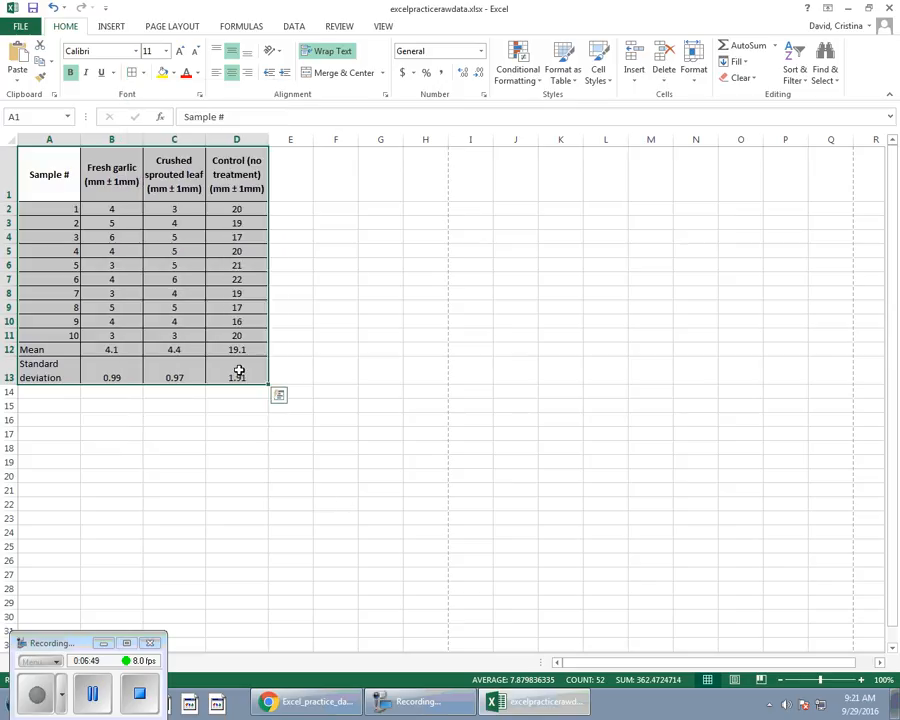
Center the sample numbers in A2:A11 horizontally
{"action": "left_click_drag", "start_coordinate": [62, 211], "coordinate": [58, 328]}
{"action": "left_click", "coordinate": [236, 74]}
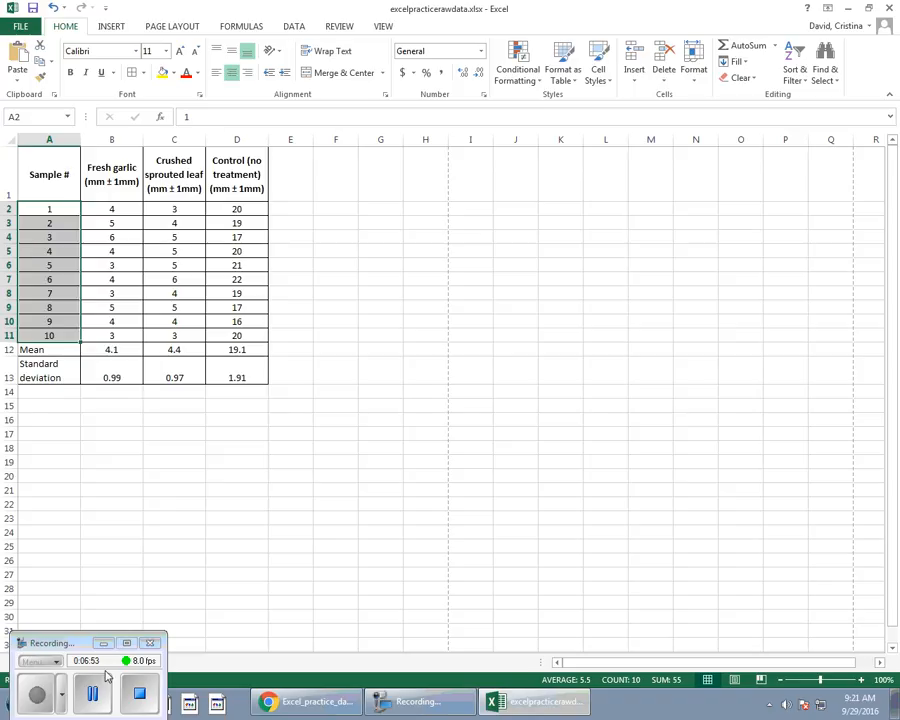
{"action": "left_click", "coordinate": [124, 526]}
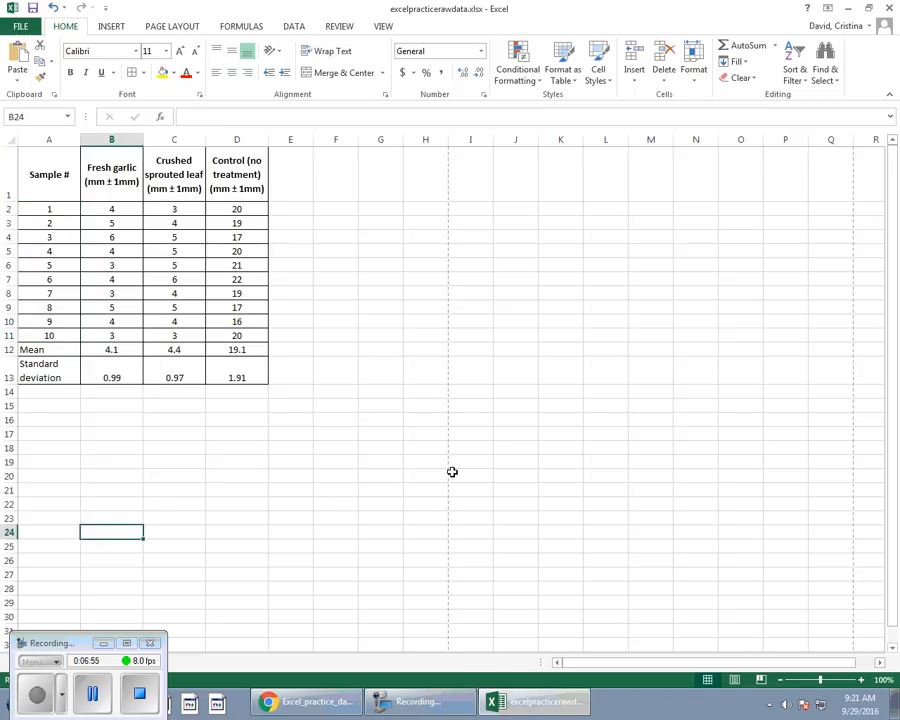
Insert a blank row above the table's header row and make it taller than the header row
{"action": "left_click", "coordinate": [9, 178]}
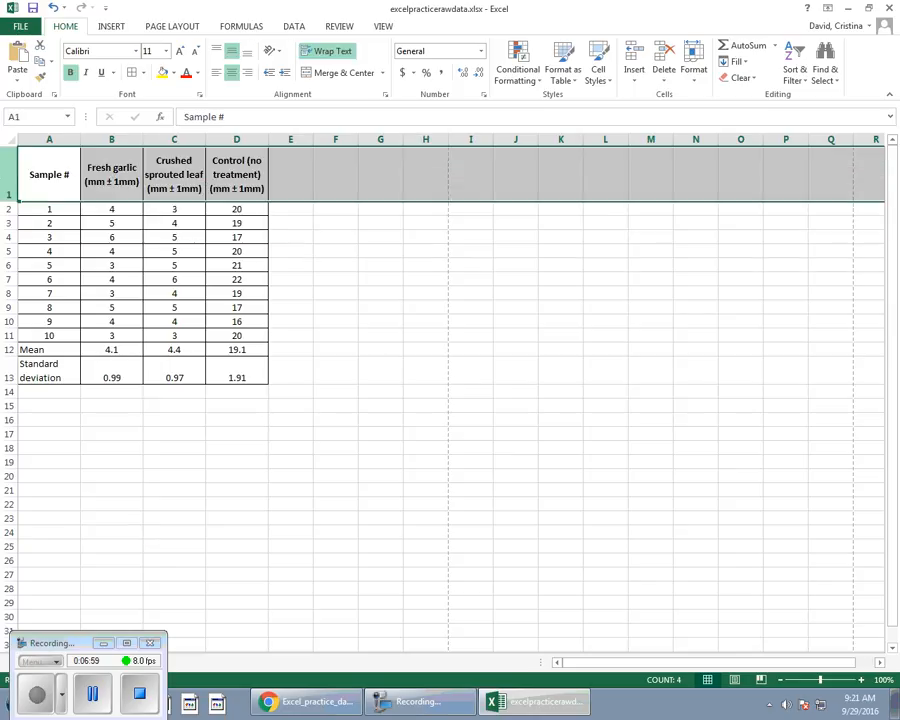
{"action": "right_click", "coordinate": [9, 178]}
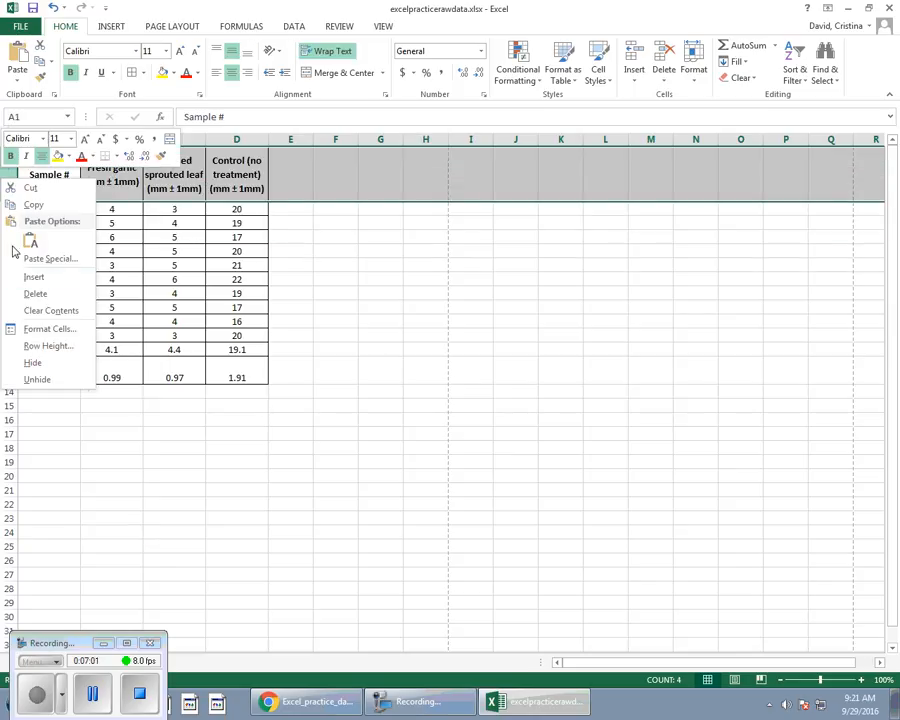
{"action": "left_click", "coordinate": [4, 172]}
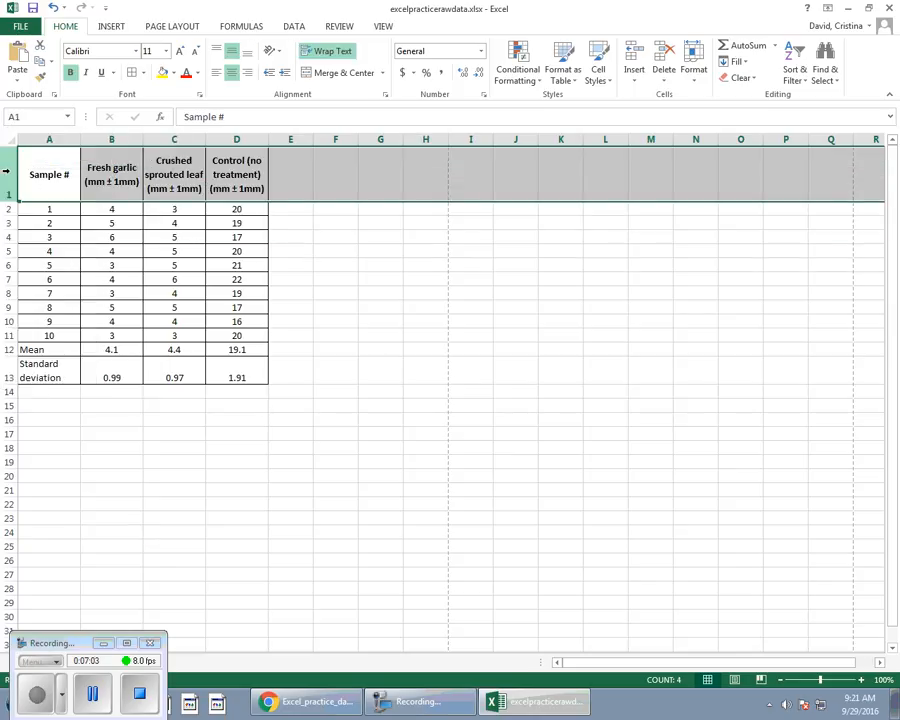
{"action": "right_click", "coordinate": [5, 171]}
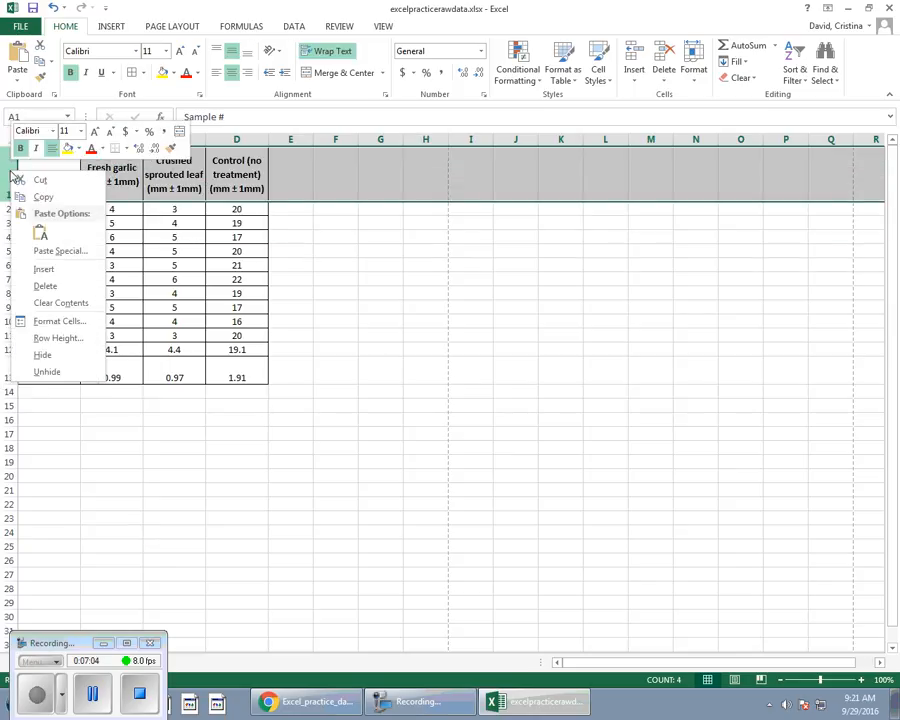
{"action": "left_click", "coordinate": [44, 272]}
{"action": "left_click", "coordinate": [368, 220]}
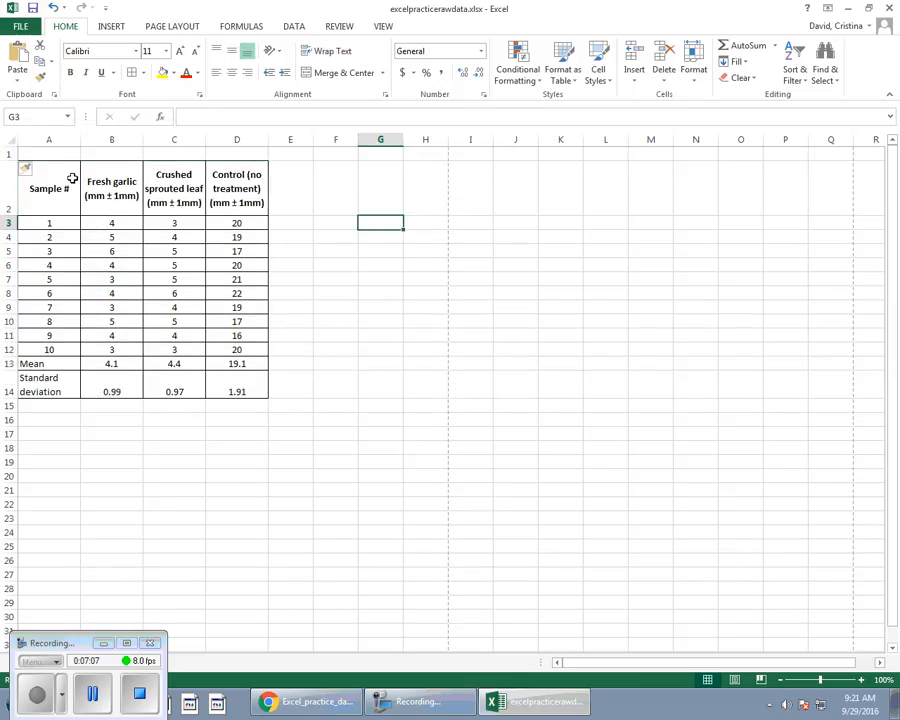
{"action": "left_click_drag", "start_coordinate": [10, 158], "coordinate": [14, 201]}
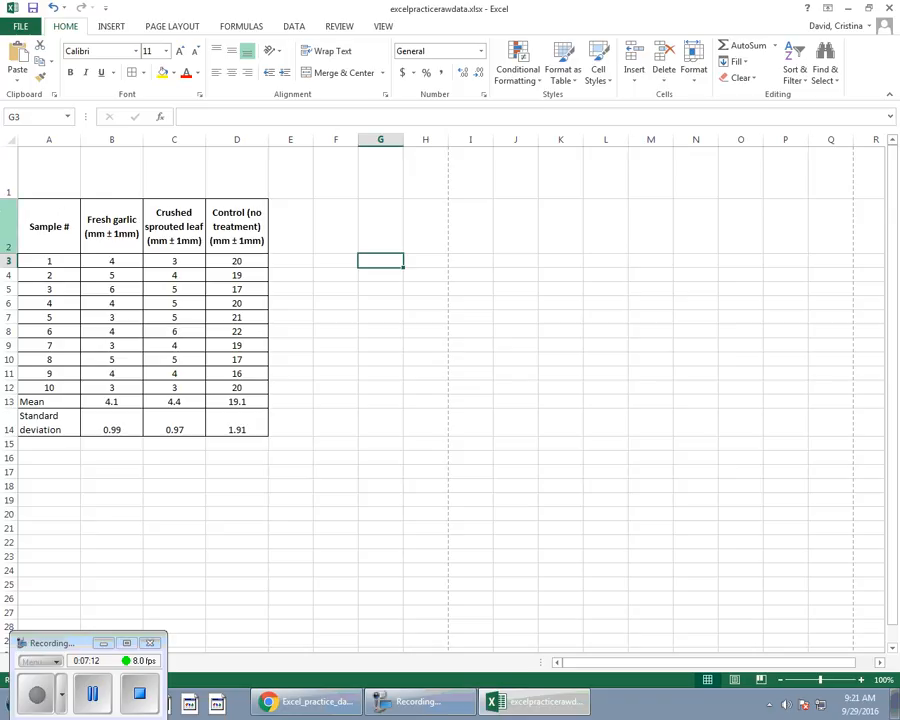
{"action": "left_click_drag", "start_coordinate": [8, 196], "coordinate": [8, 222]}
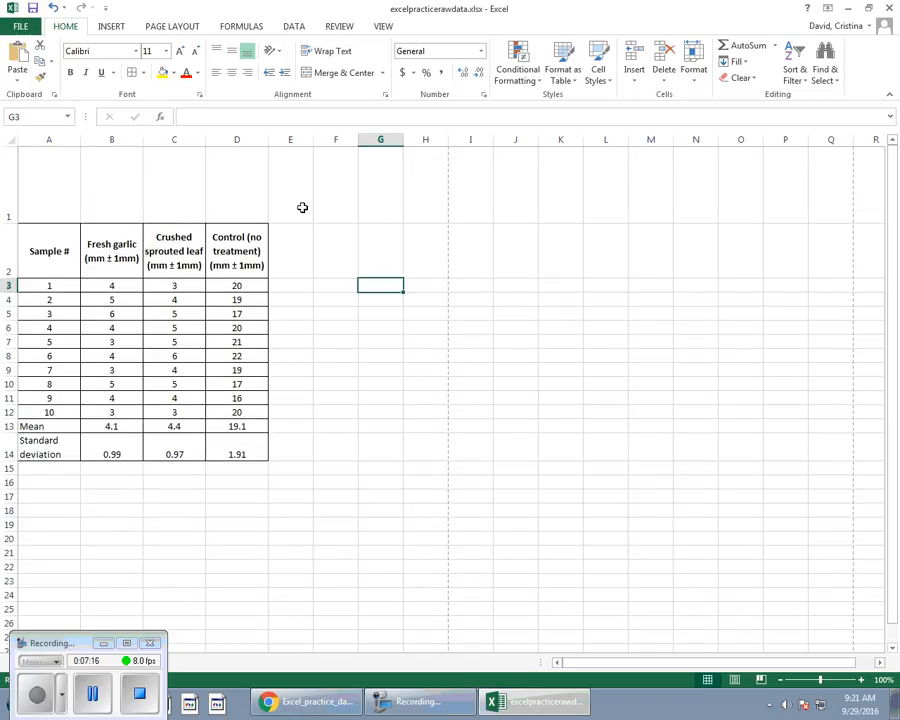
Draw a text box in blank row 1 spanning columns A to D, with its left edge aligned to the table's
{"action": "left_click", "coordinate": [112, 26]}
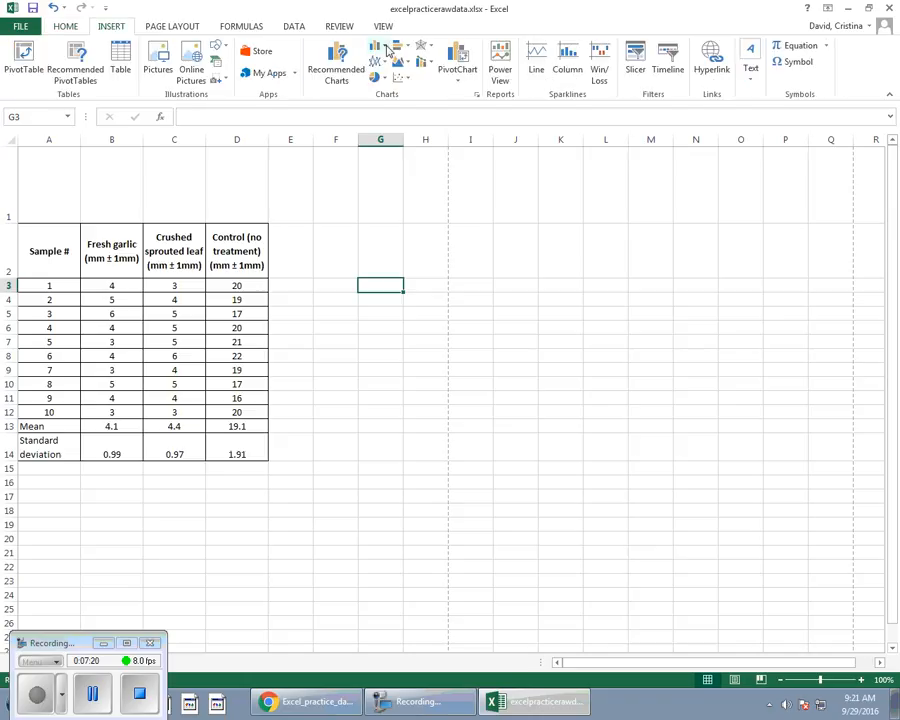
{"action": "left_click", "coordinate": [752, 84]}
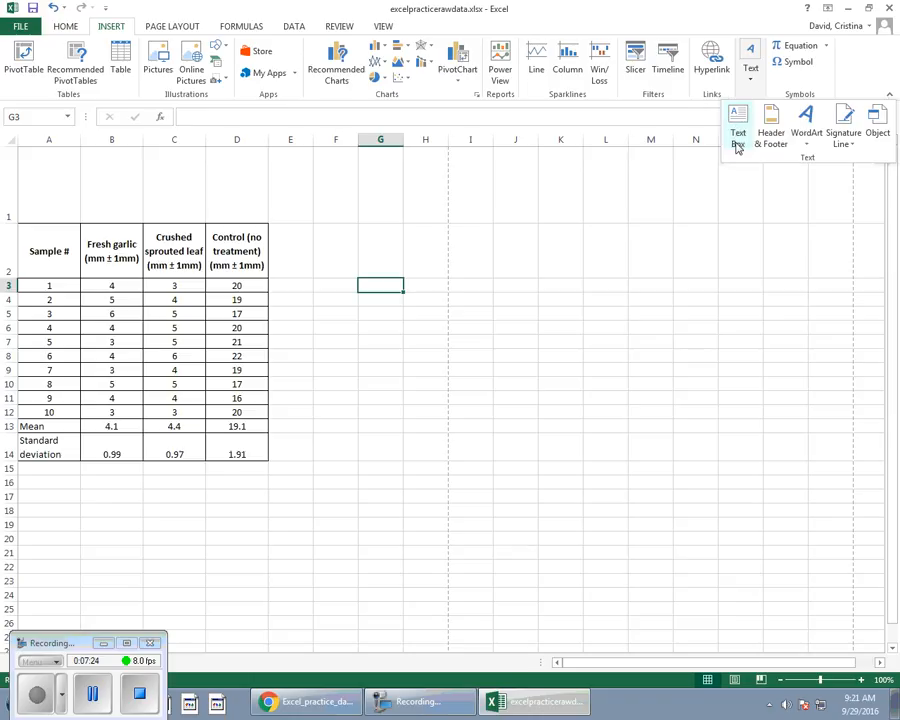
{"action": "left_click", "coordinate": [737, 140]}
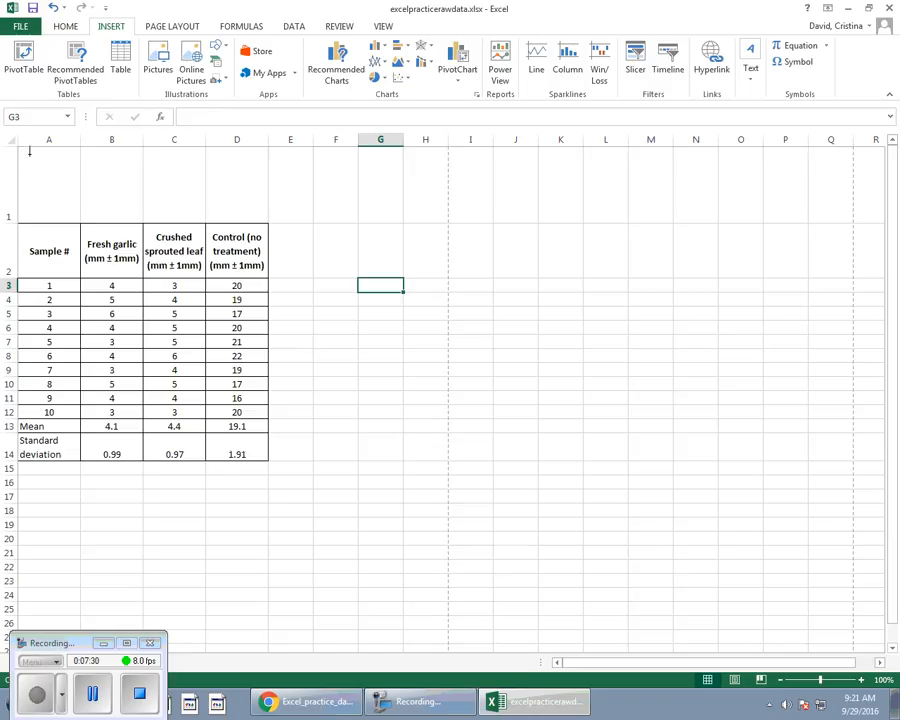
{"action": "mouse_move", "coordinate": [28, 154]}
{"action": "left_mouse_down"}
{"action": "mouse_move", "coordinate": [145, 200]}
{"action": "mouse_move", "coordinate": [267, 221]}
{"action": "left_mouse_up"}
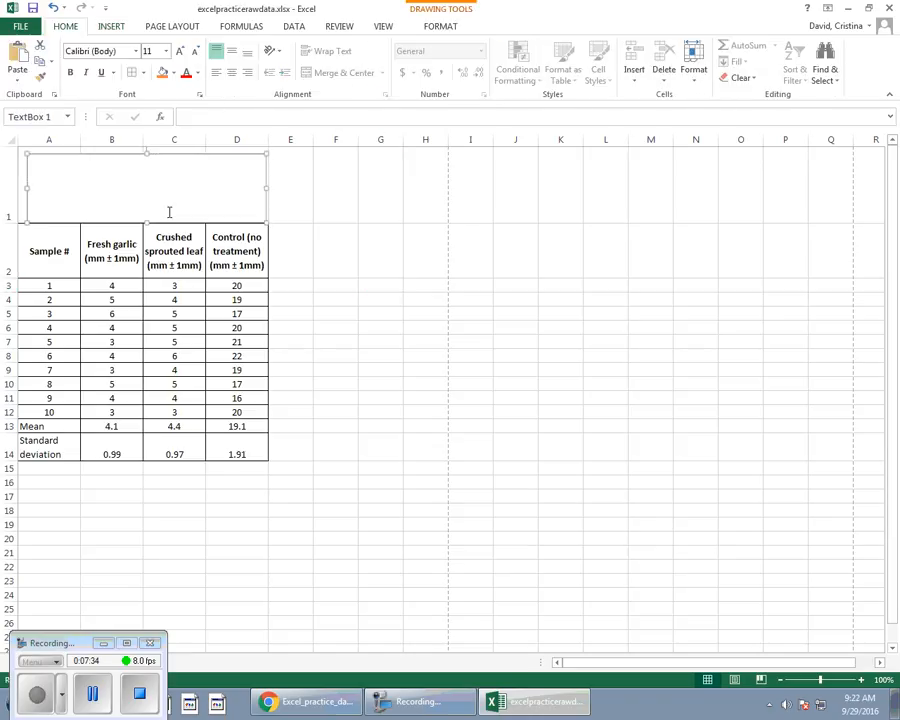
{"action": "left_click_drag", "start_coordinate": [27, 221], "coordinate": [17, 221]}
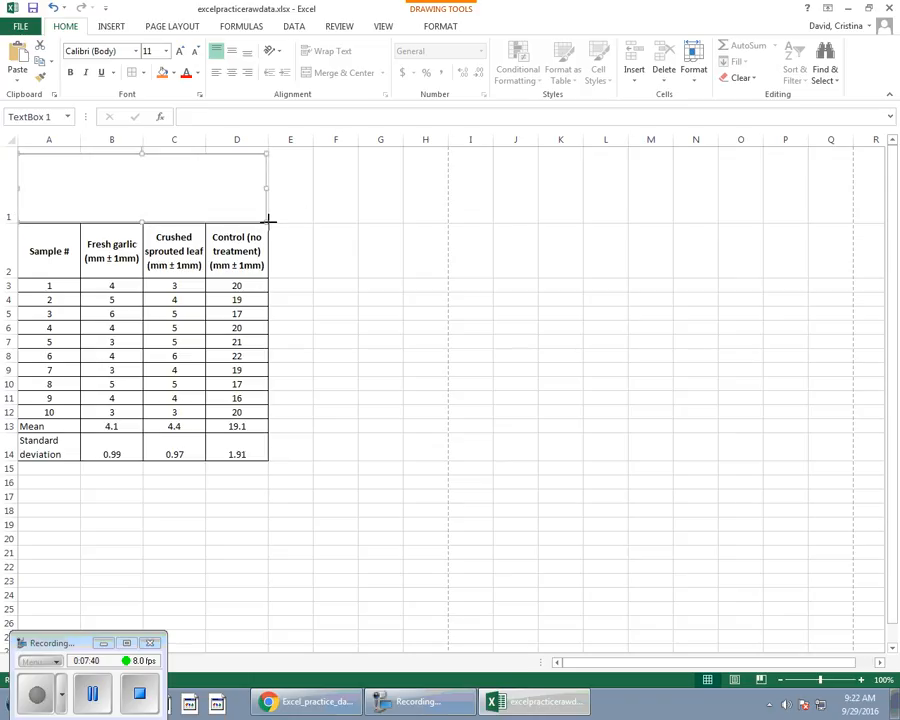
Fit the text box to the table's width and enter "Figure 1. Raw and processed data of lettuce seedling growth under treatment of garlic used as a bioassay."
{"action": "left_click_drag", "start_coordinate": [268, 221], "coordinate": [269, 222]}
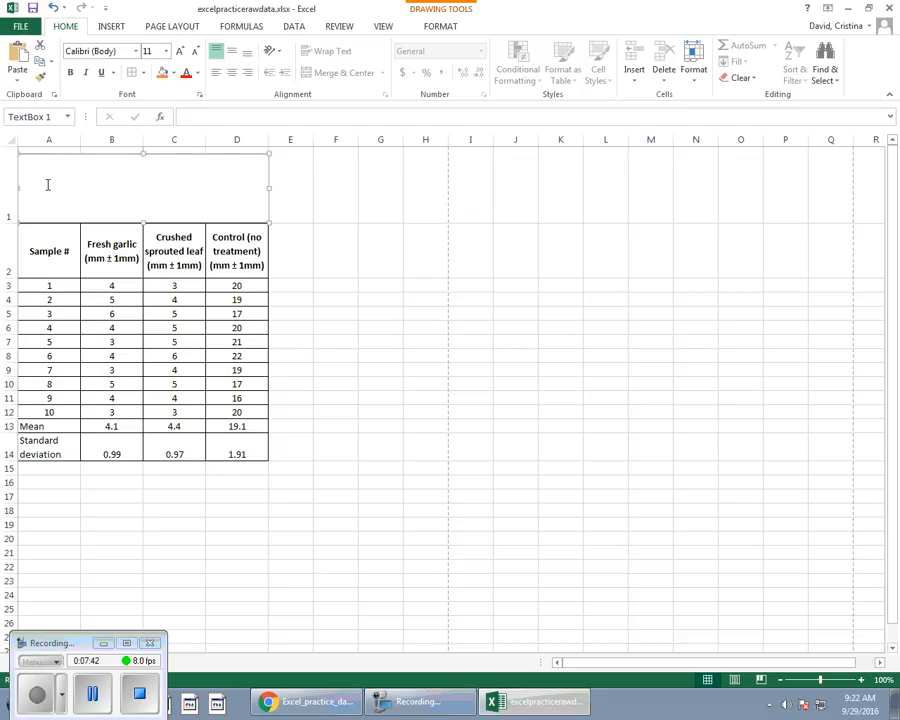
{"action": "left_click", "coordinate": [108, 177]}
{"action": "type", "text": "FD"}
{"action": "type", "text": "igure"}
{"action": "type", "text": "1. Raw and processe"}
{"action": "type", "text": "d data "}
{"action": "type", "text": "of lettuce"}
{"action": "type", "text": " sze"}
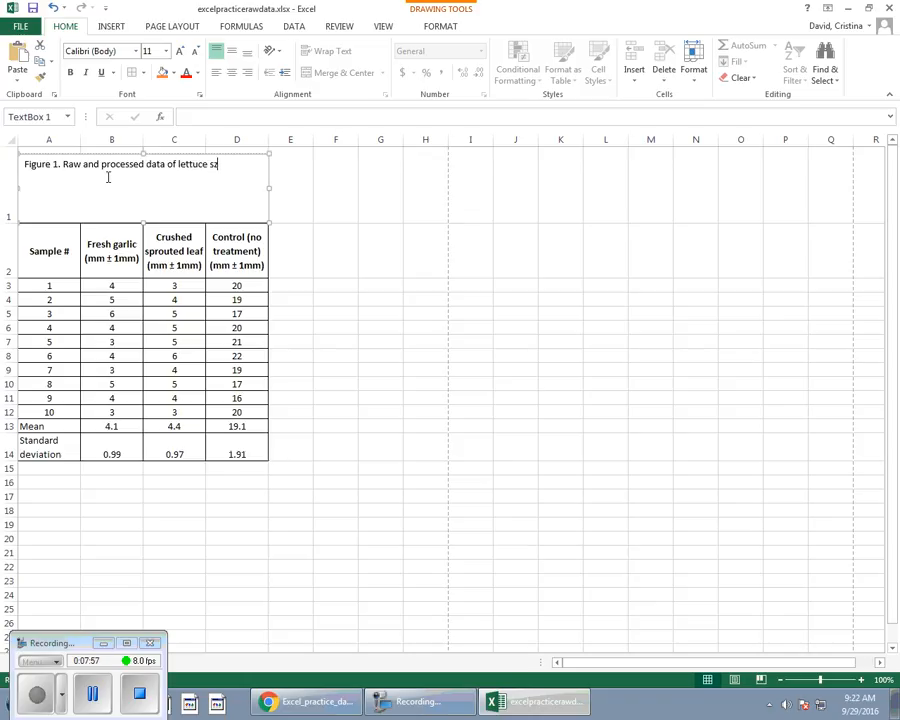
{"action": "key", "text": "BackSpace"}
{"action": "type", "text": "eedling grow"}
{"action": "type", "text": "th"}
{"action": "type", "text": " under treat"}
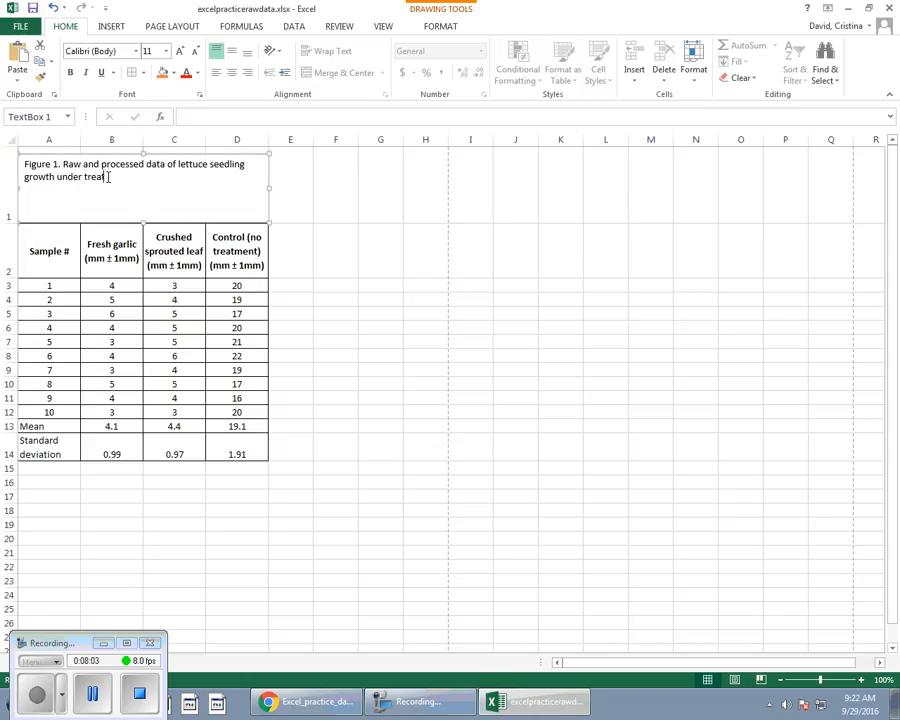
{"action": "type", "text": "ment of garlic used as a bioassay."}
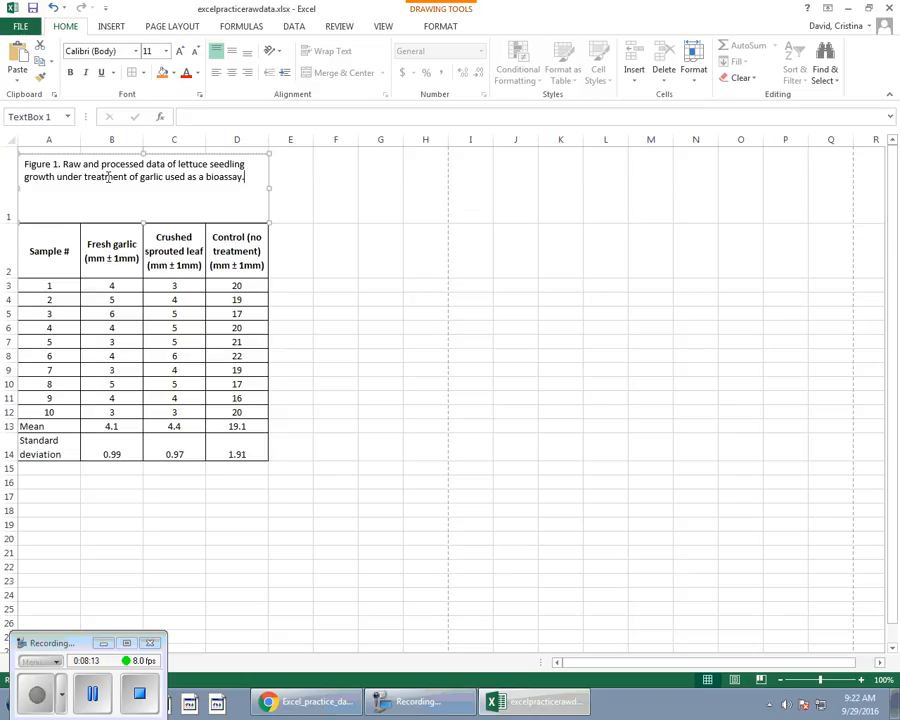
Add a second sentence to the caption: "Averages and standard deviations were calculated using MS Excel (AVERAGE of STDEV)"
{"action": "type", "text": "  Avera"}
{"action": "type", "text": "ges and standard de"}
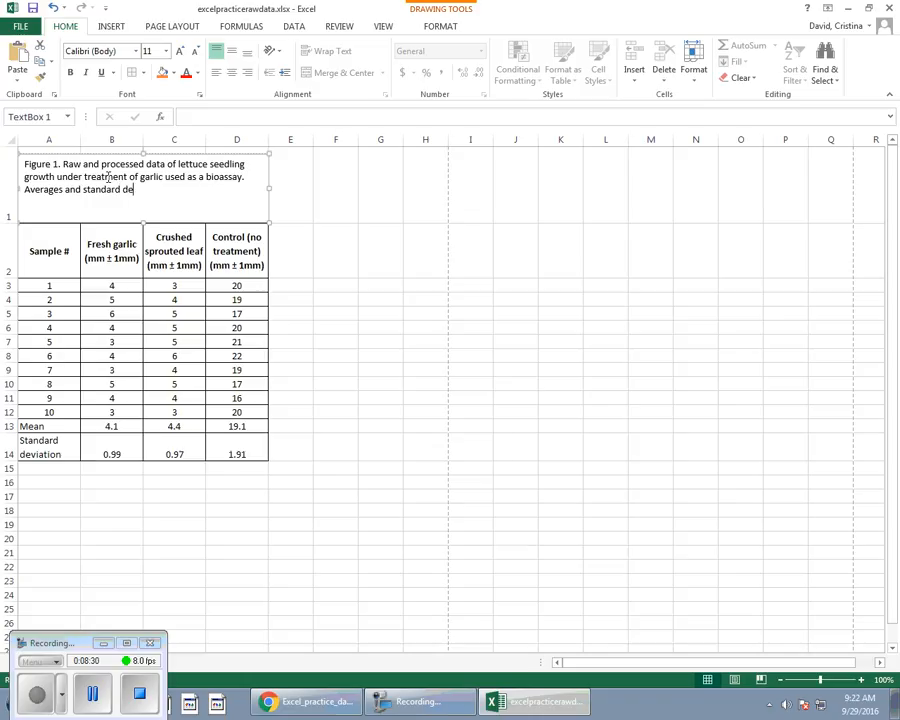
{"action": "type", "text": "viations were calculated using"}
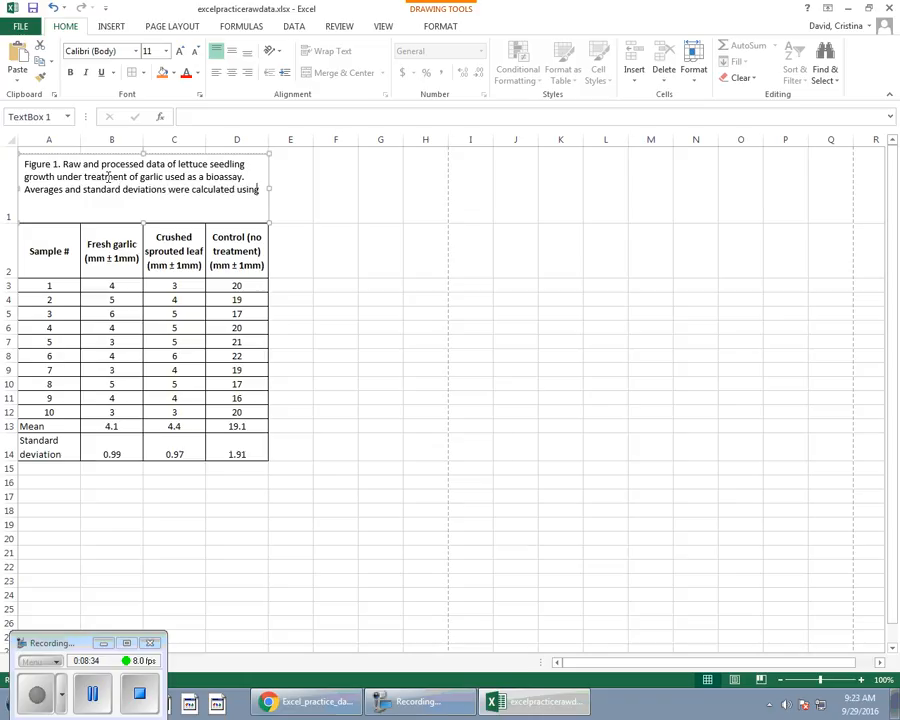
{"action": "type", "text": " MS Excel (AVERAGE"}
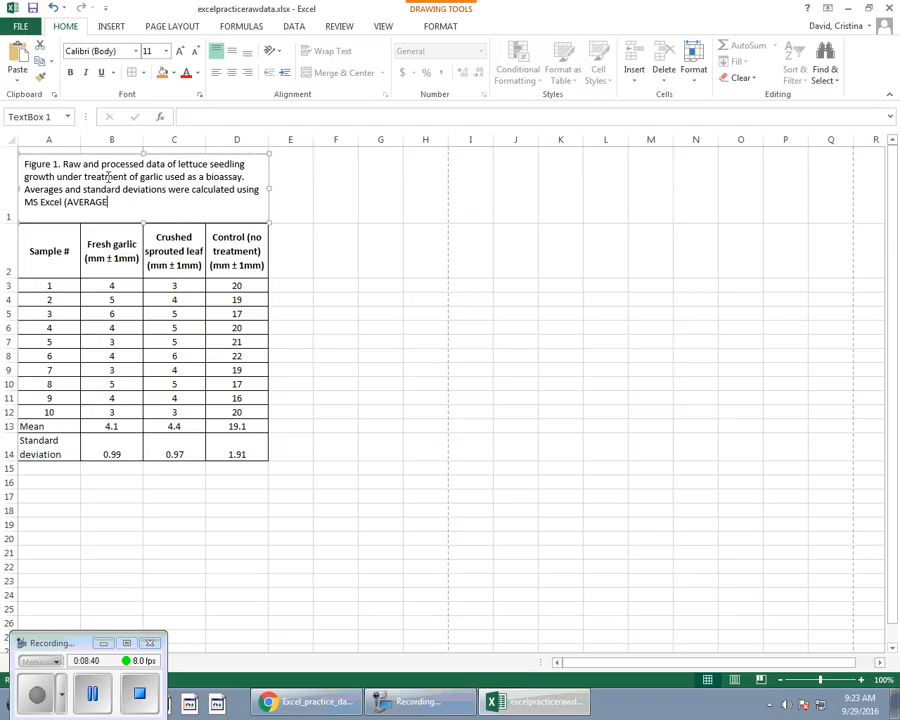
{"action": "type", "text": " of STDEV"}
Reword the caption's parenthesis to read "(formulas used were AVERAGE and STDEV)"
{"action": "left_click", "coordinate": [66, 202]}
{"action": "type", "text": "formulas used were"}
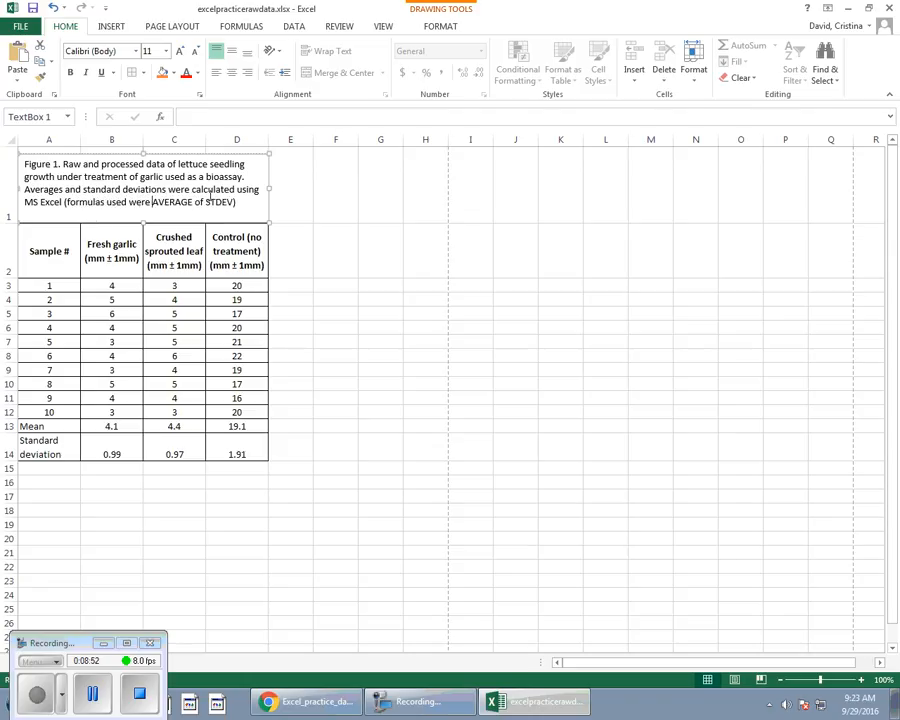
{"action": "key", "text": "Delete"}
{"action": "key", "text": "BackSpace"}
{"action": "type", "text": "and"}
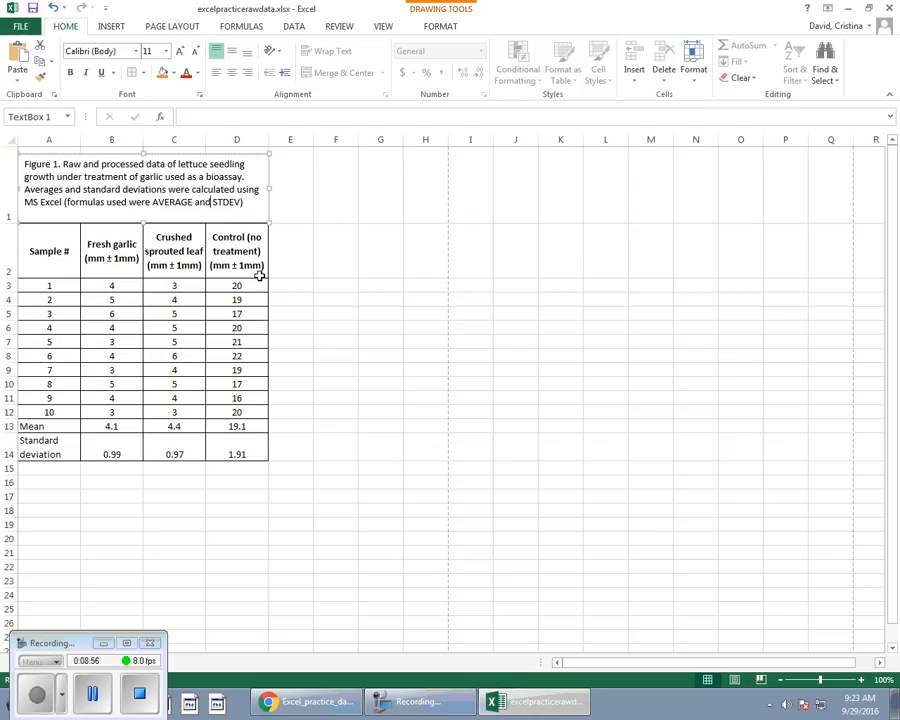